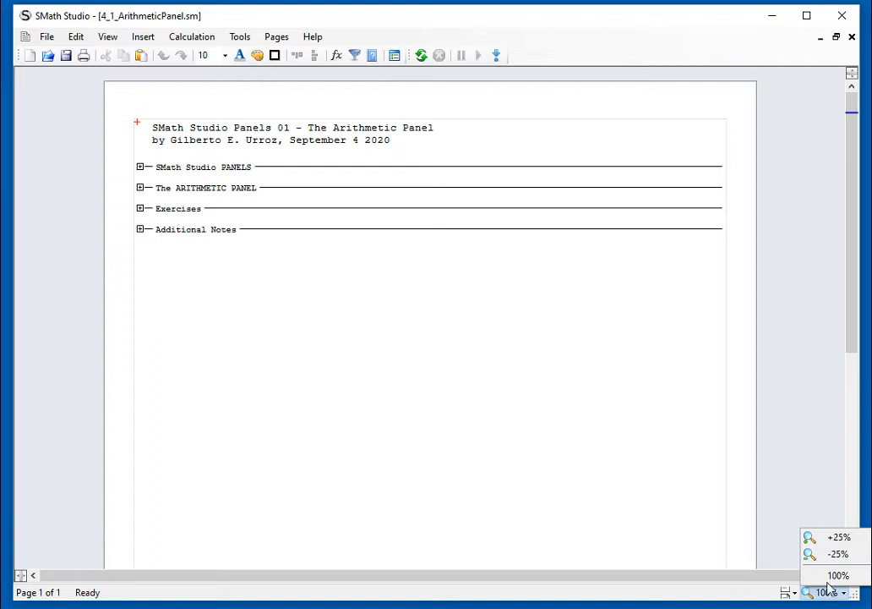
Show the side panel with the math palettes next to the worksheet.
click(778, 454)
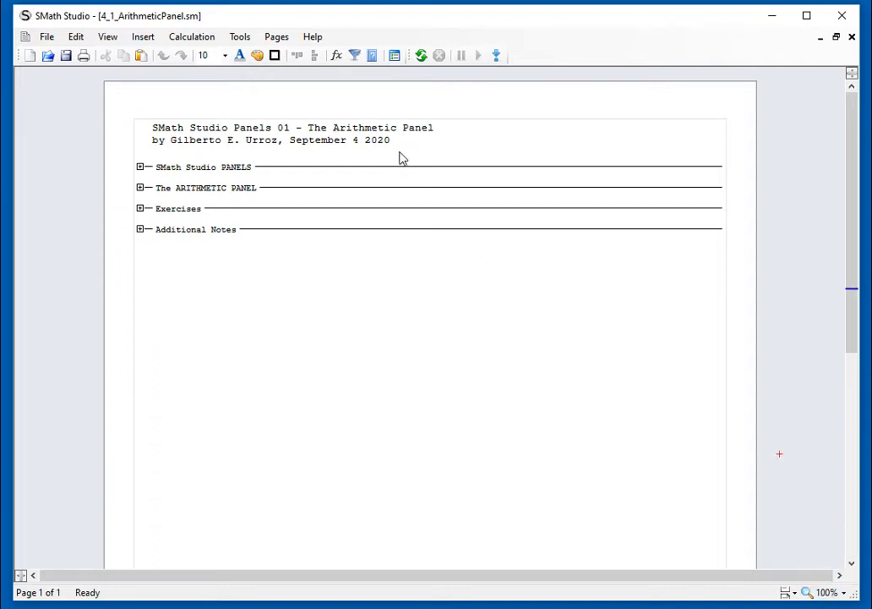
click(394, 56)
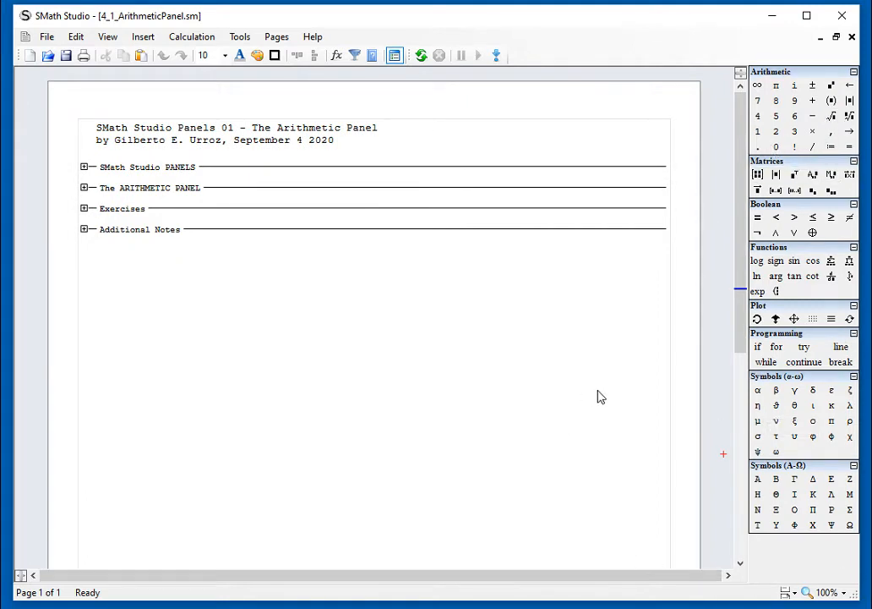
Read the SMath Studio PANELS section and try hiding and redisplaying the side panel as it describes.
click(84, 167)
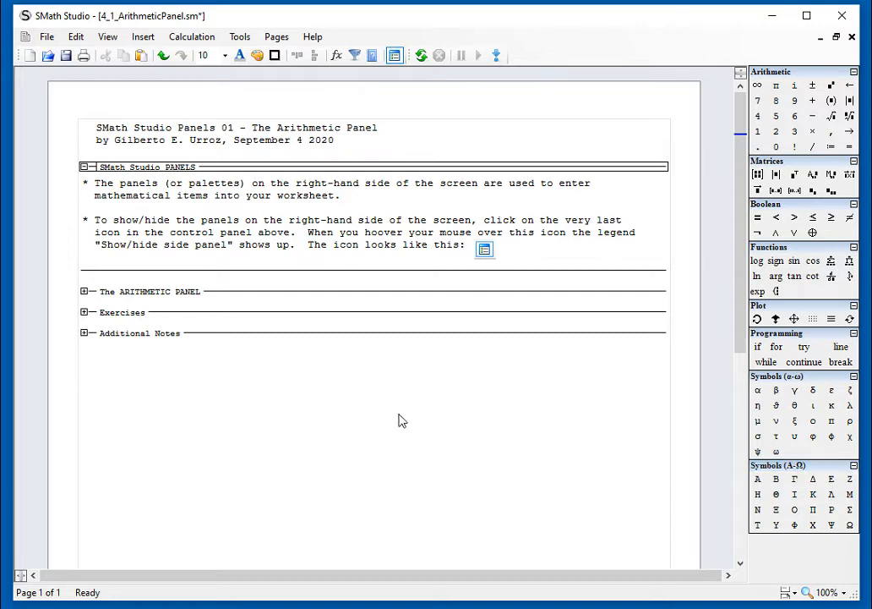
click(394, 56)
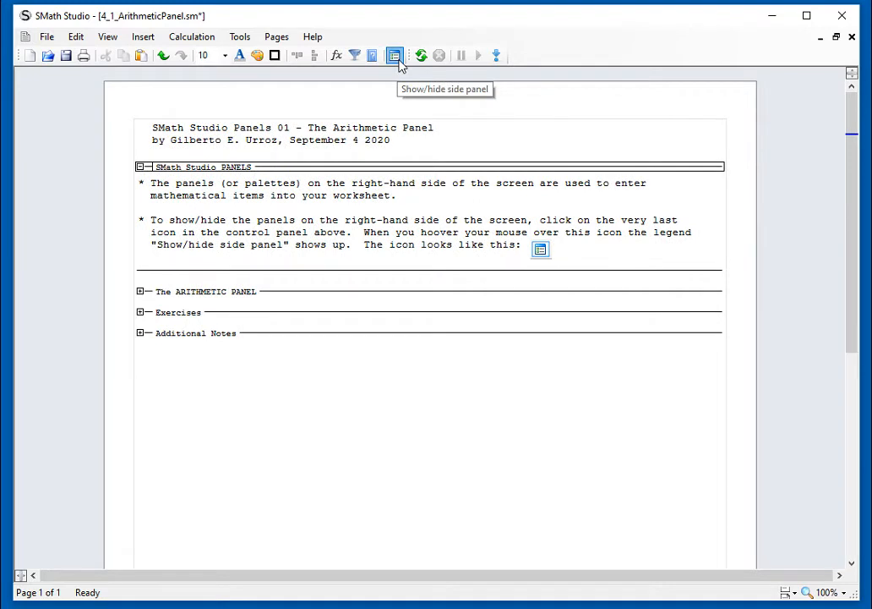
click(399, 62)
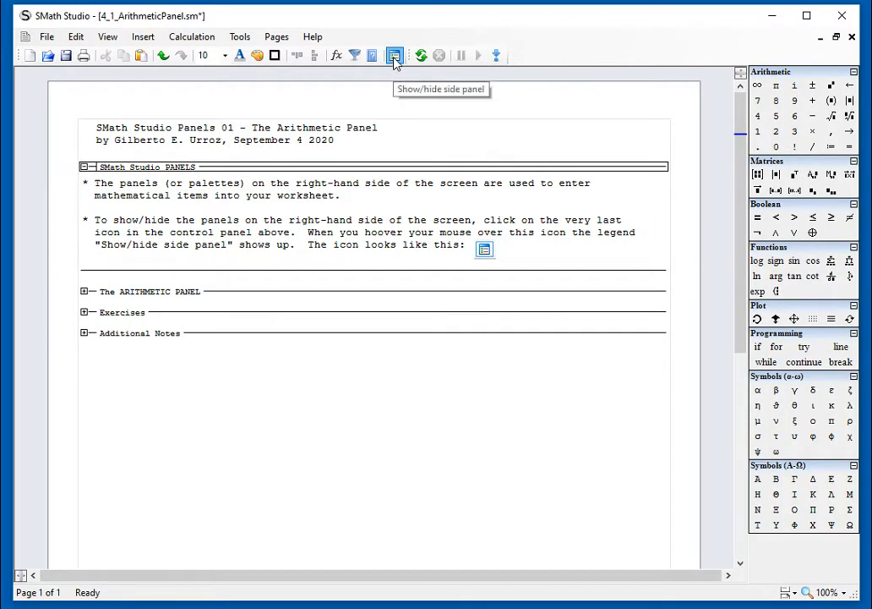
click(84, 167)
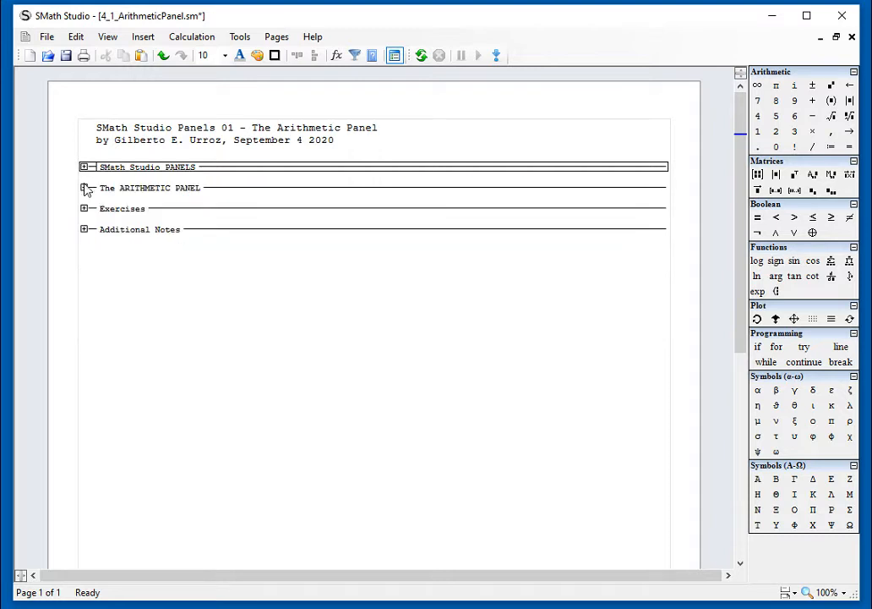
Read the symbol keystrokes in The ARITHMETIC PANEL section and make the application window narrower.
click(84, 188)
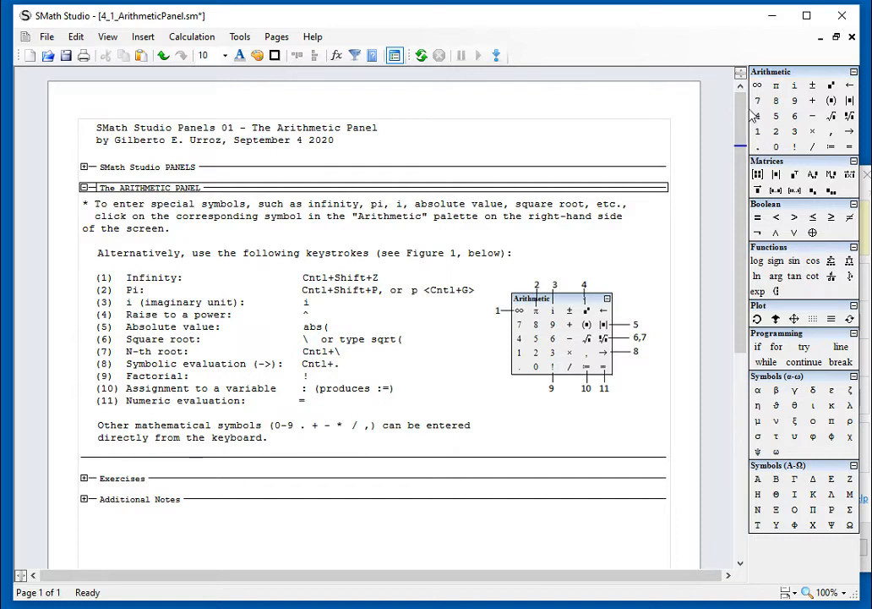
drag(860, 224, 775, 262)
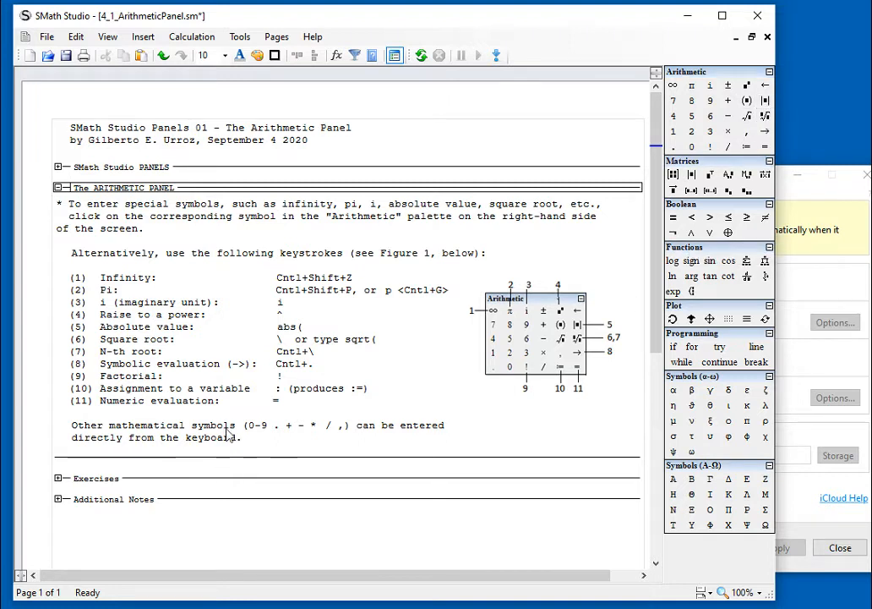
click(58, 186)
click(54, 188)
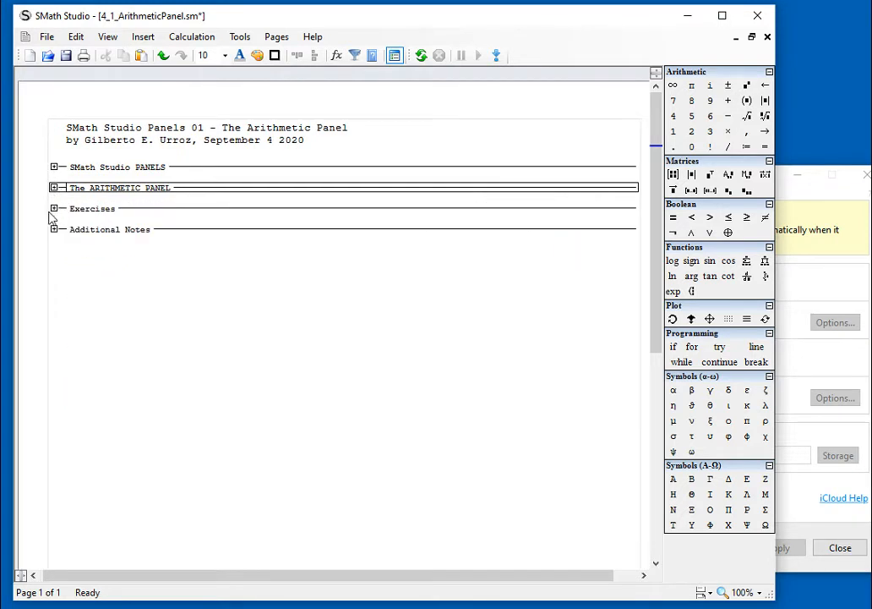
Expand the Exercises section and evaluate 1/∞ beside exercise 1, shifting the expression slightly to the right.
click(53, 209)
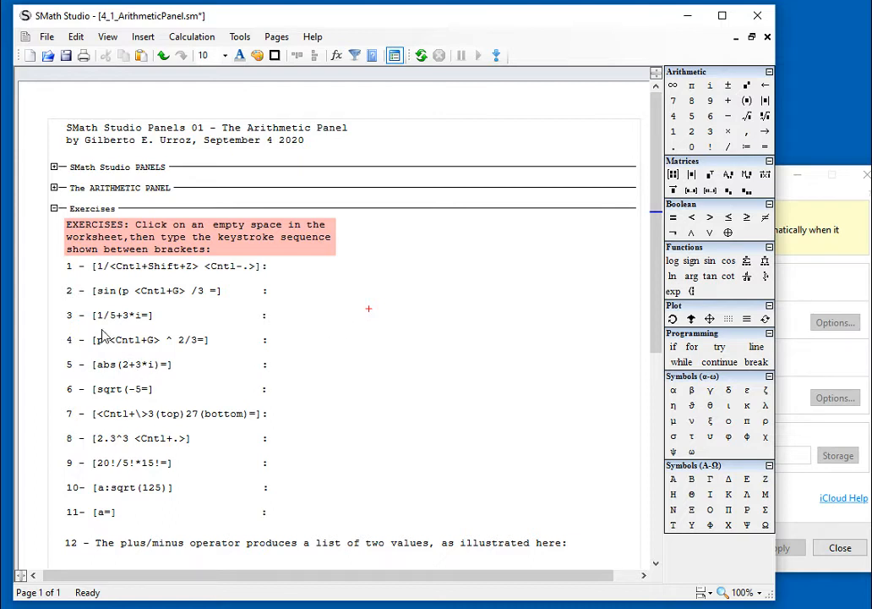
click(311, 268)
text(1/)
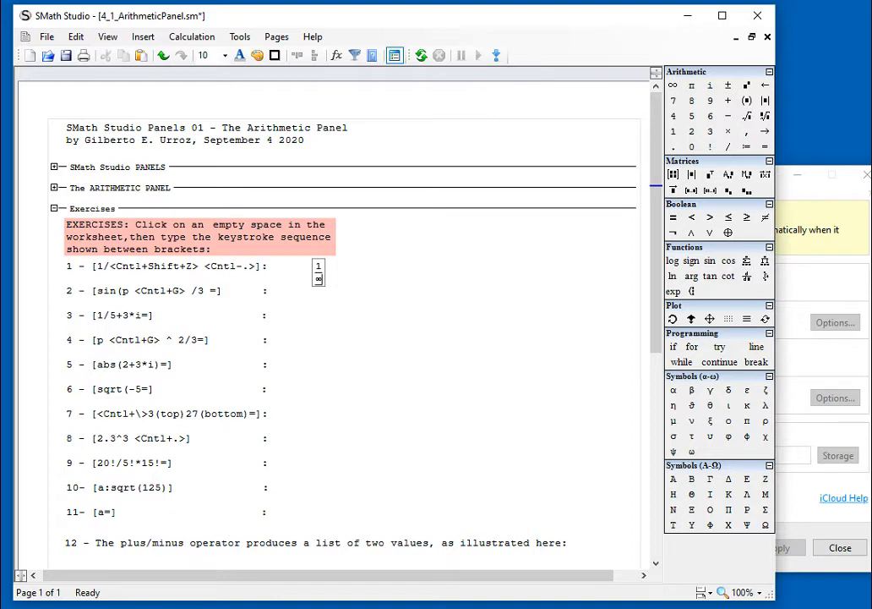
text(=0)
click(451, 298)
drag(355, 282, 386, 280)
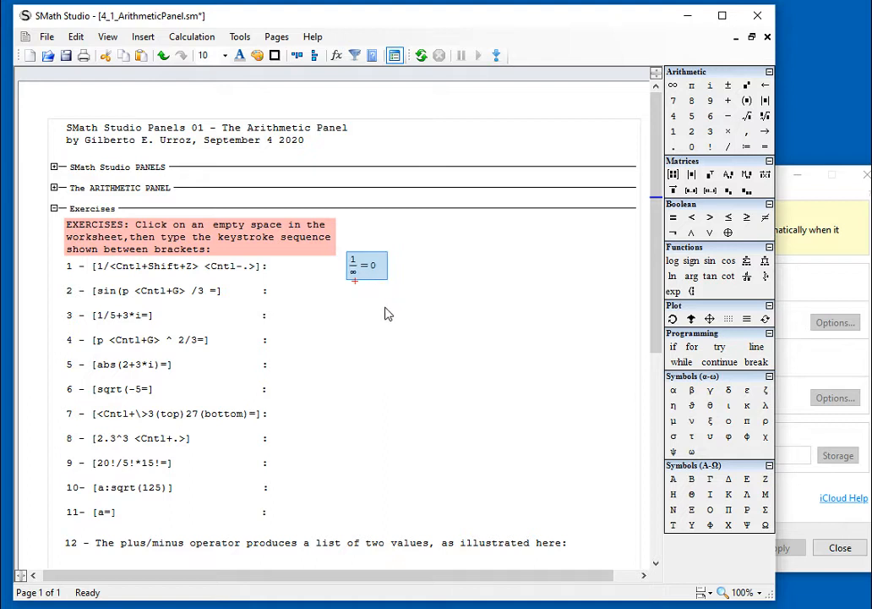
Enter sin(π/3) with numeric evaluation beside exercise 2.
click(404, 282)
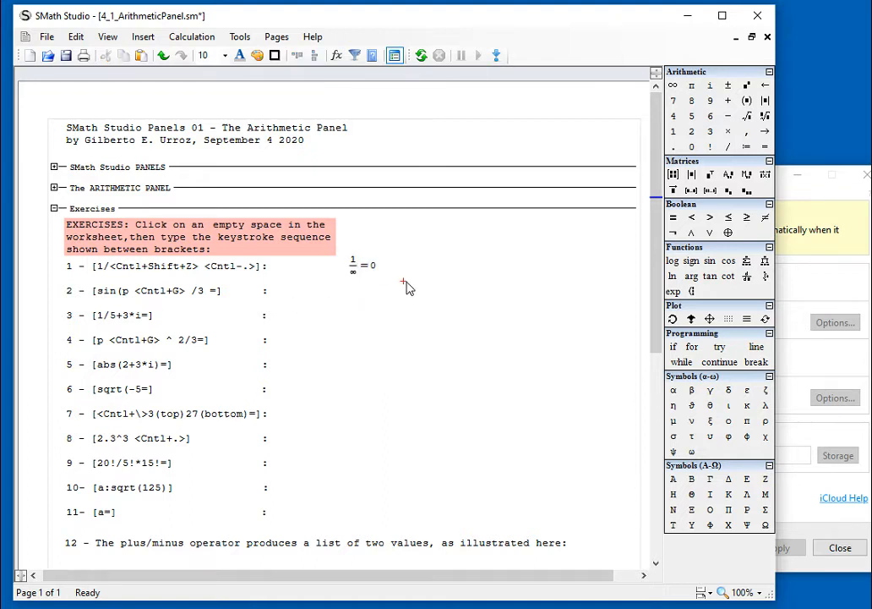
text(sin(π/3)=0.866)
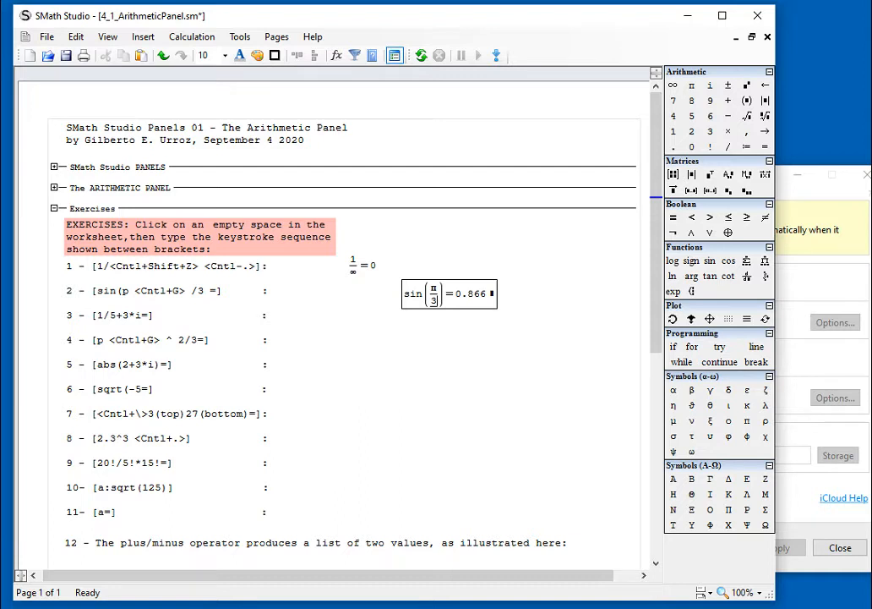
click(479, 322)
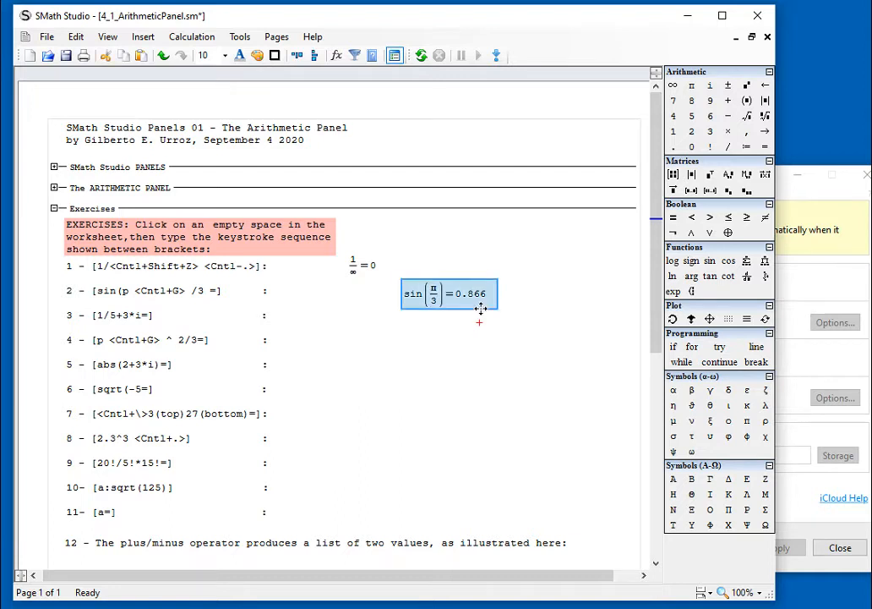
Enter the fraction 1/(5+3·i) with numeric evaluation beside exercise 3.
click(321, 310)
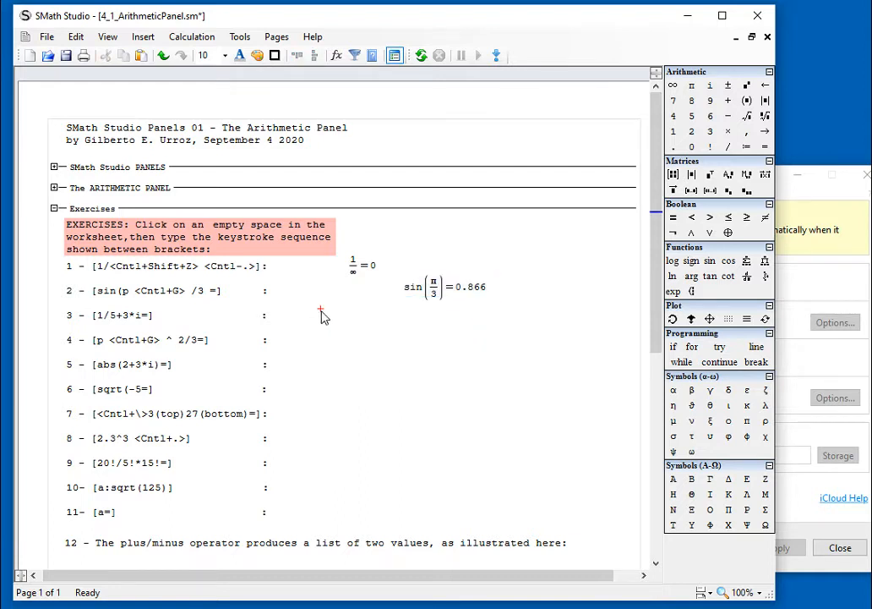
text(1/)
text(5+3*)
text(i=)
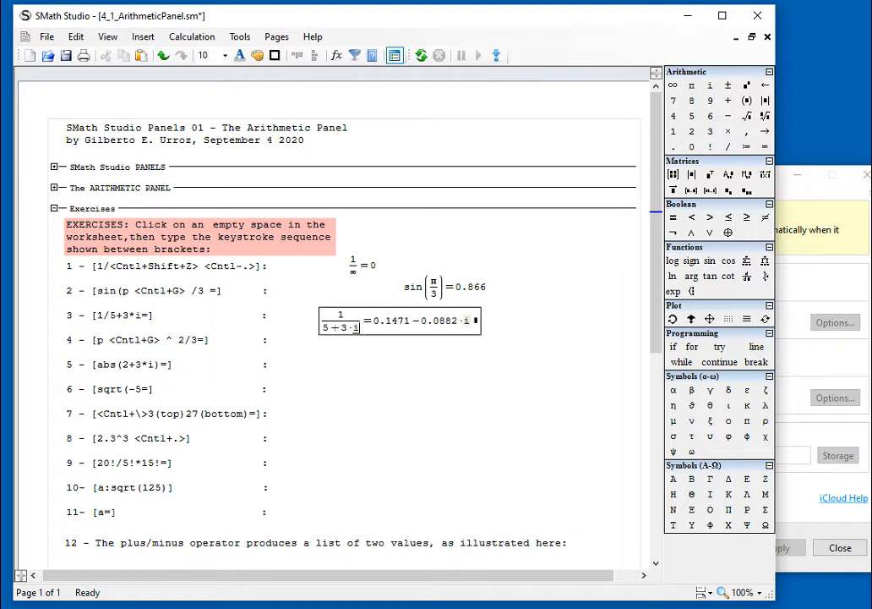
click(405, 351)
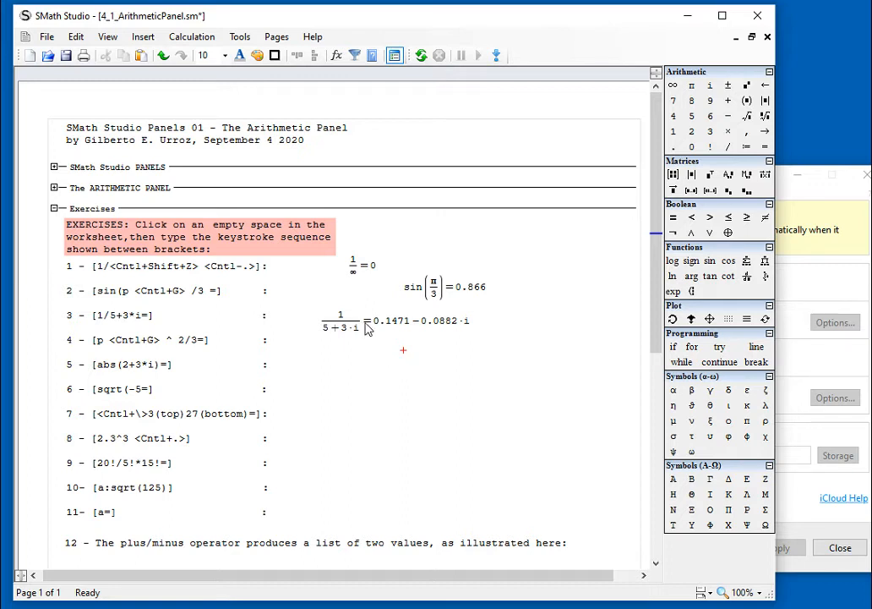
Replace the numeric evaluation of 1/(5+3·i) with a symbolic evaluation.
click(378, 327)
click(383, 326)
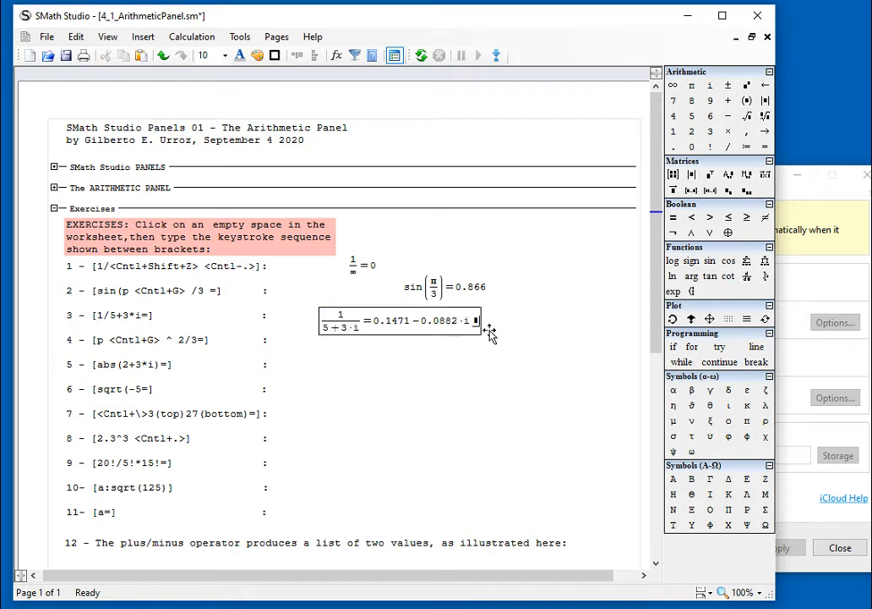
key(BackSpace)
key(BackSpace)
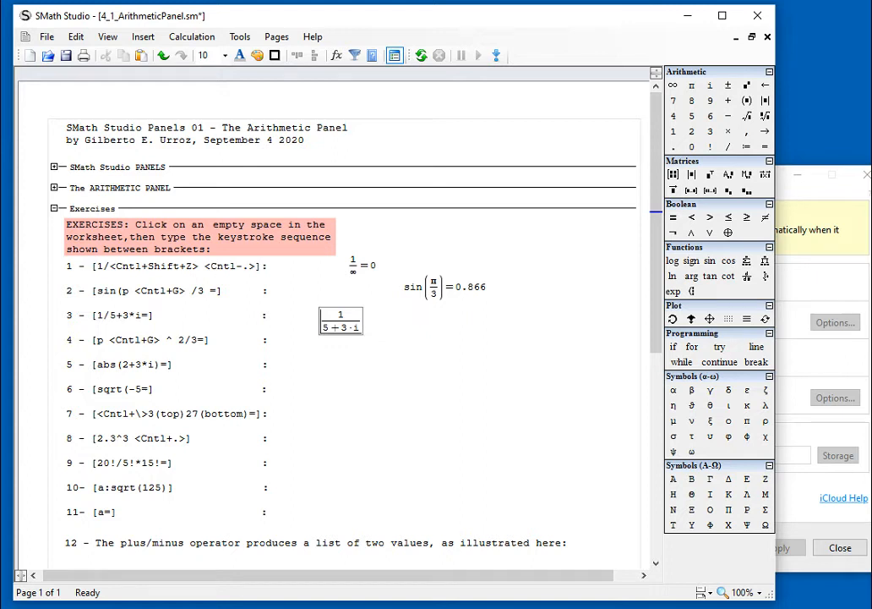
click(766, 133)
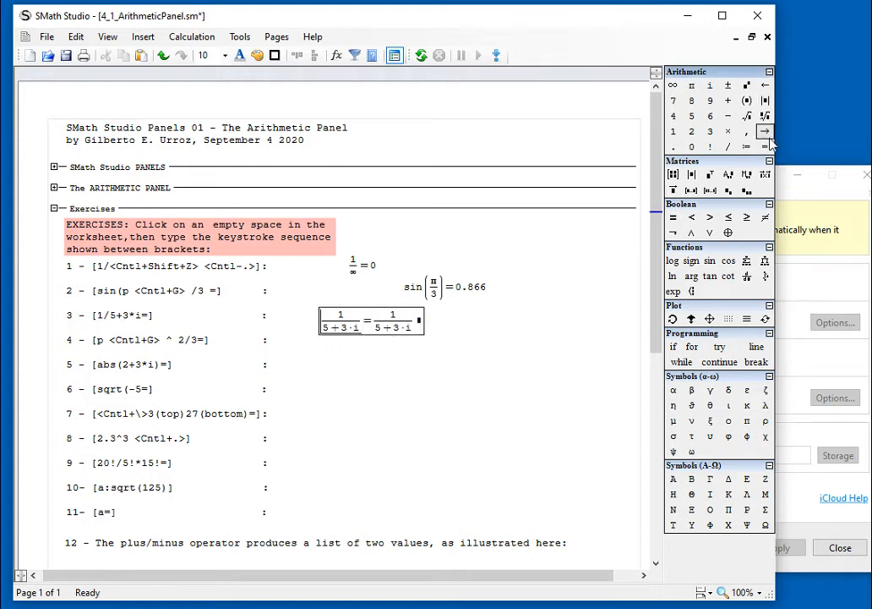
click(522, 372)
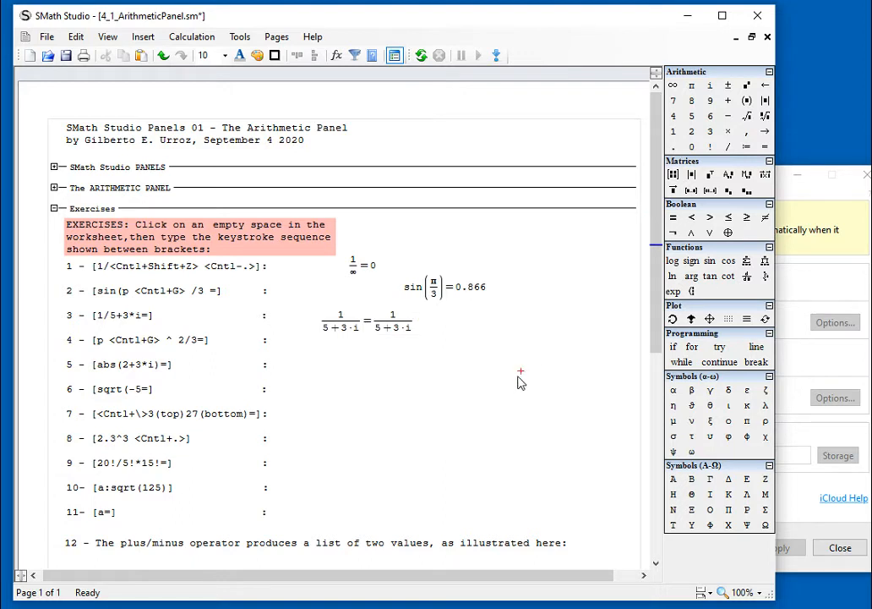
Remove the symbolic evaluation of 1/(5+3·i) and evaluate the fraction numerically again.
drag(389, 322, 405, 332)
key(Delete)
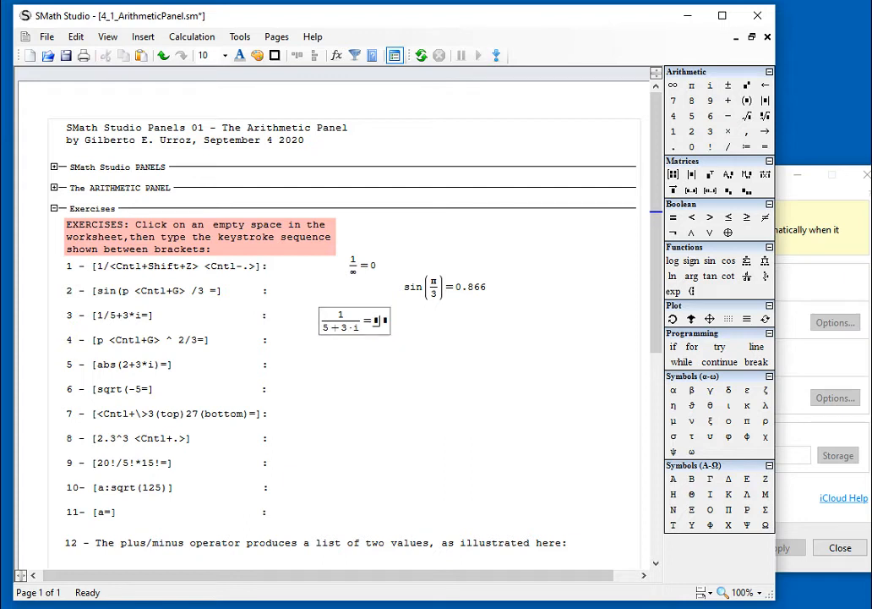
key(BackSpace)
key(BackSpace)
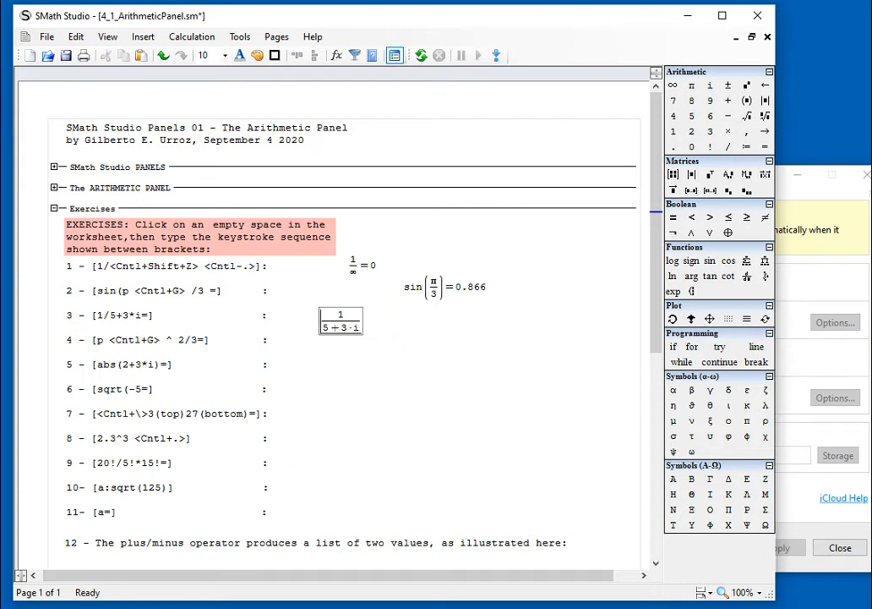
text(=0.1471−0.0882·i)
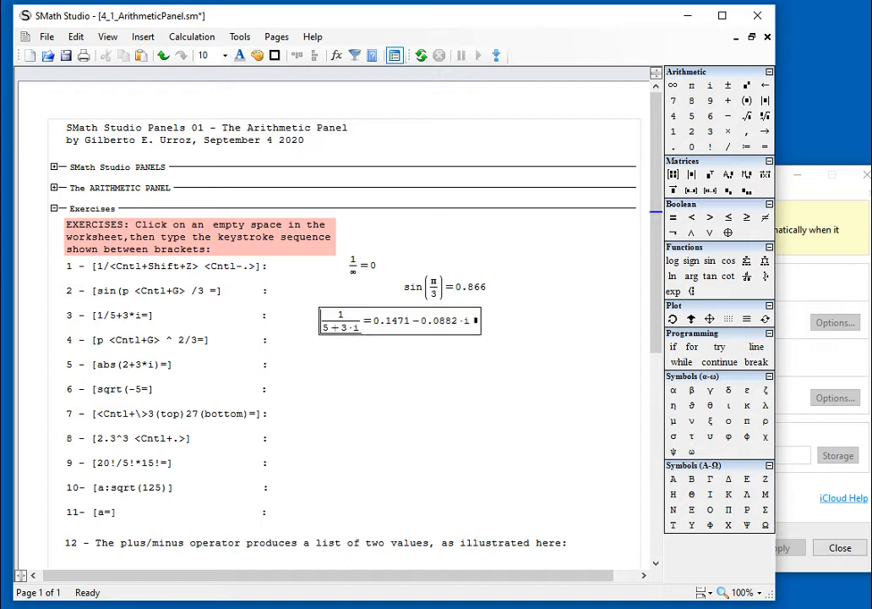
click(336, 346)
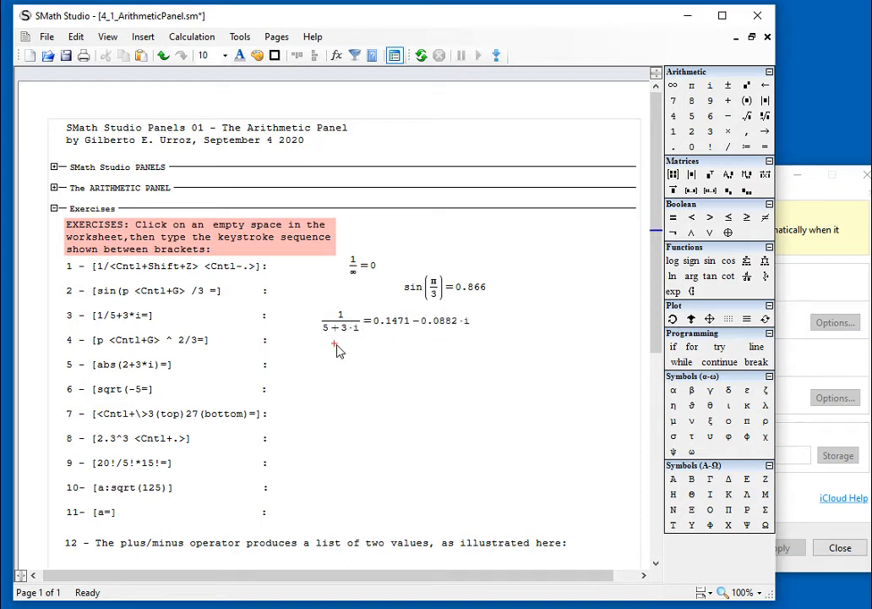
text(p)
key(ctrl+g)
text(^2)
key(ctrl+z)
key(ctrl+z)
key(ctrl+z)
Enter π^(2/3) with numeric evaluation for exercise 4 and move it right, clear of the exercise 5 line.
text(p)
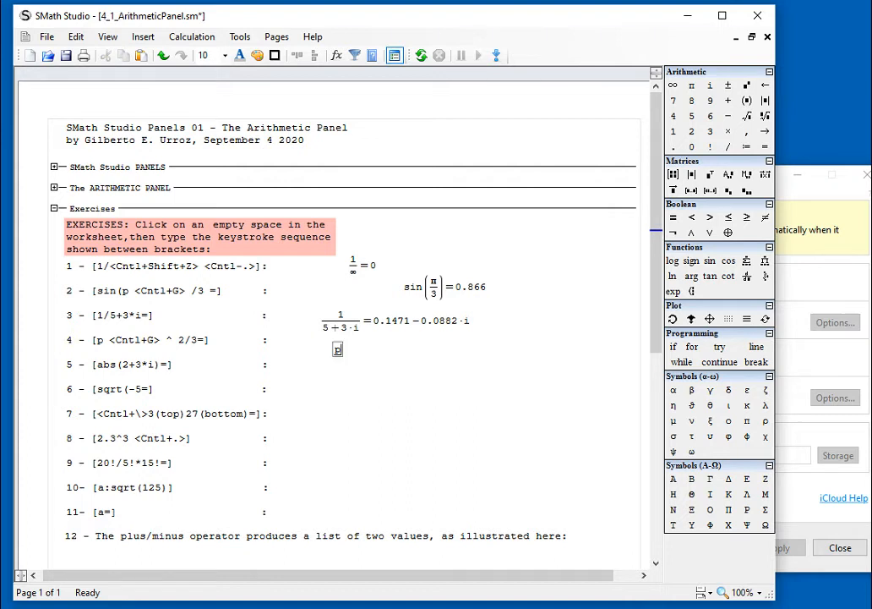
key(ctrl+g)
text(^(2/3)=2.145)
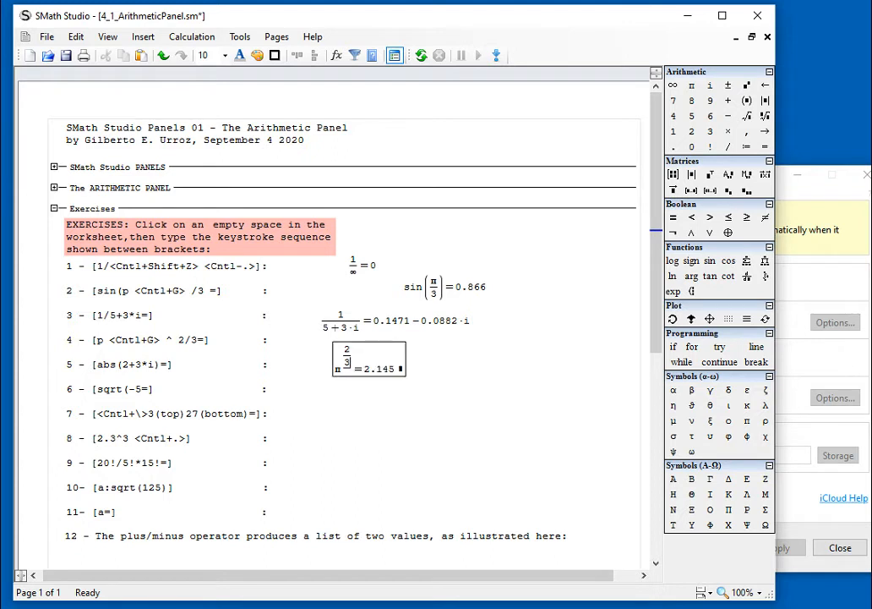
drag(412, 378, 539, 357)
click(514, 406)
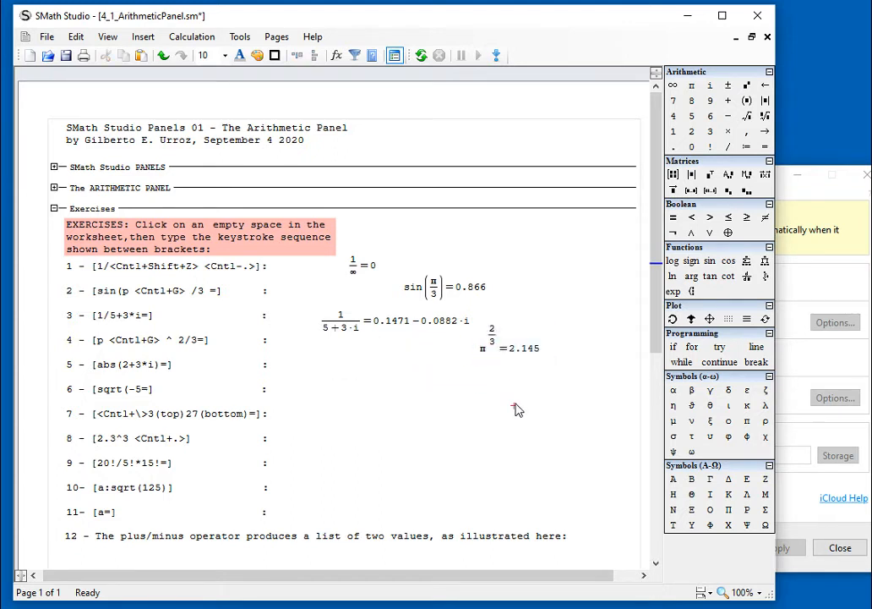
Enter the absolute value of 2+3·i with numeric evaluation beside exercise 5.
click(306, 363)
text(abs)
text((2+3*i)
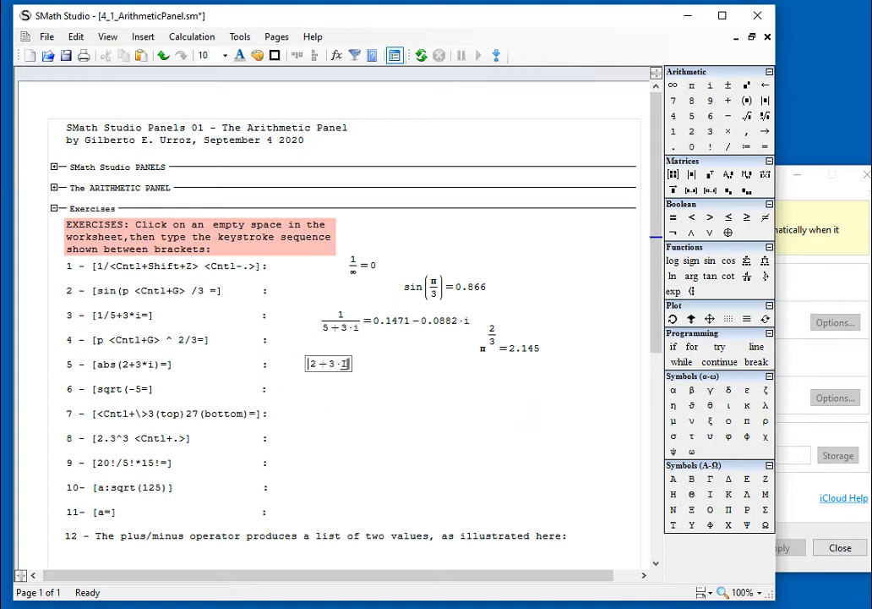
text(ii|)
key(BackSpace)
key(BackSpace)
text(i| =)
click(365, 391)
Enter the square root of -5 with numeric evaluation beside exercise 6.
click(313, 384)
text(sqrt(-5)
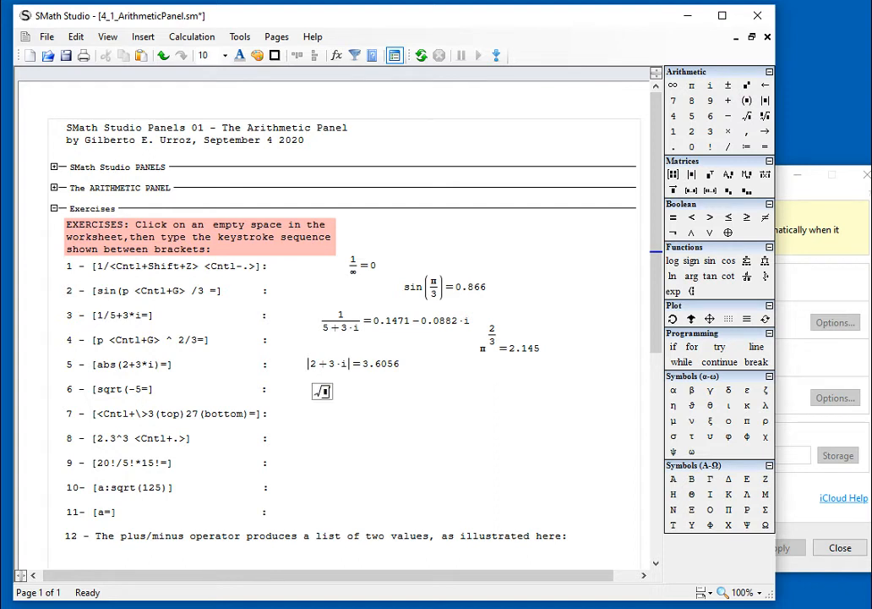
text(=2.2361·i)
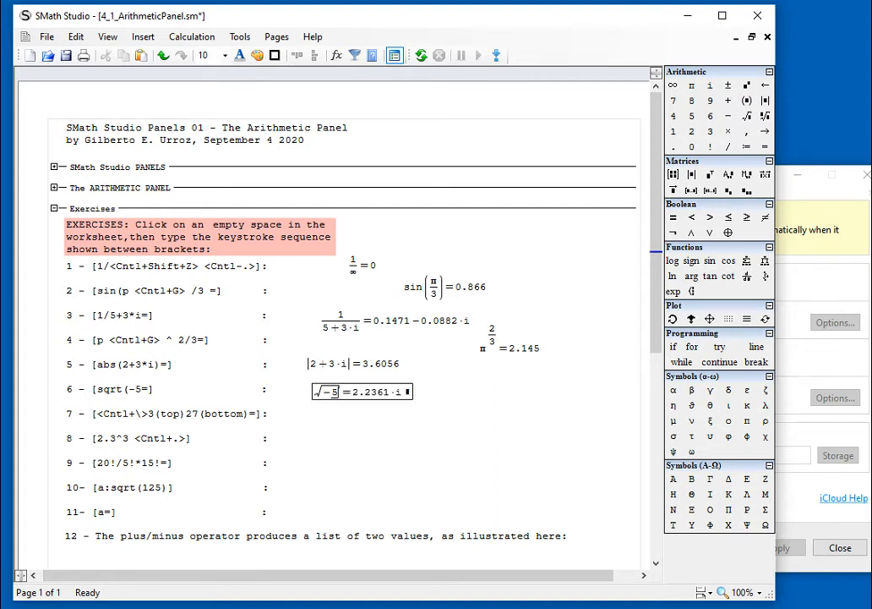
click(409, 409)
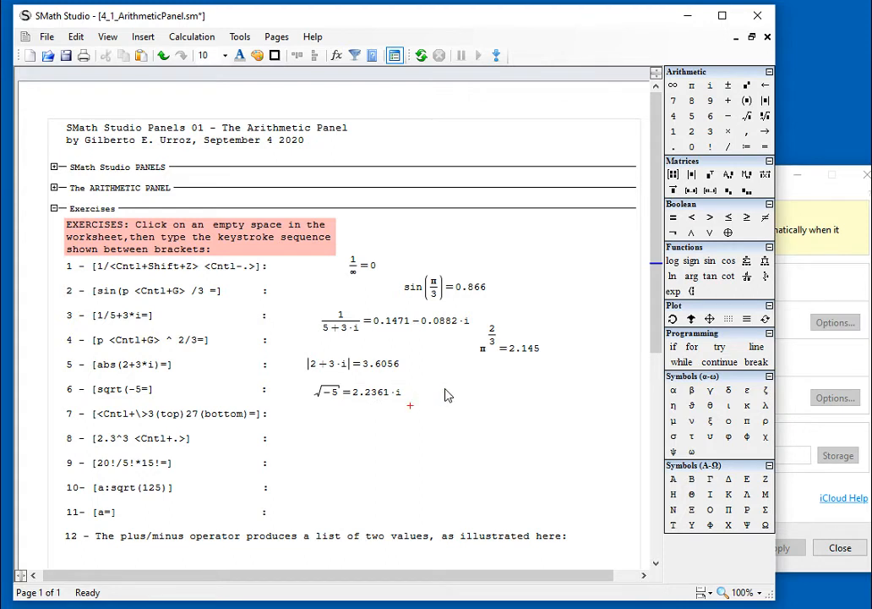
click(308, 407)
text(cont)
key(BackSpace)
key(BackSpace)
key(BackSpace)
key(BackSpace)
Insert an nth root with index 3 and radicand 27 beside exercise 7 and evaluate it numerically.
key(ctrl+backslash)
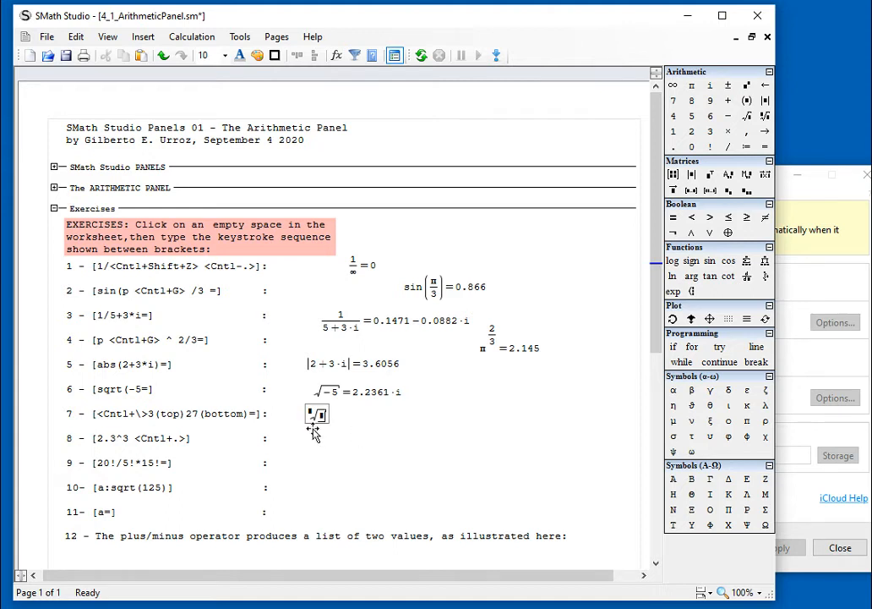
text(3)
click(327, 422)
text(27 =)
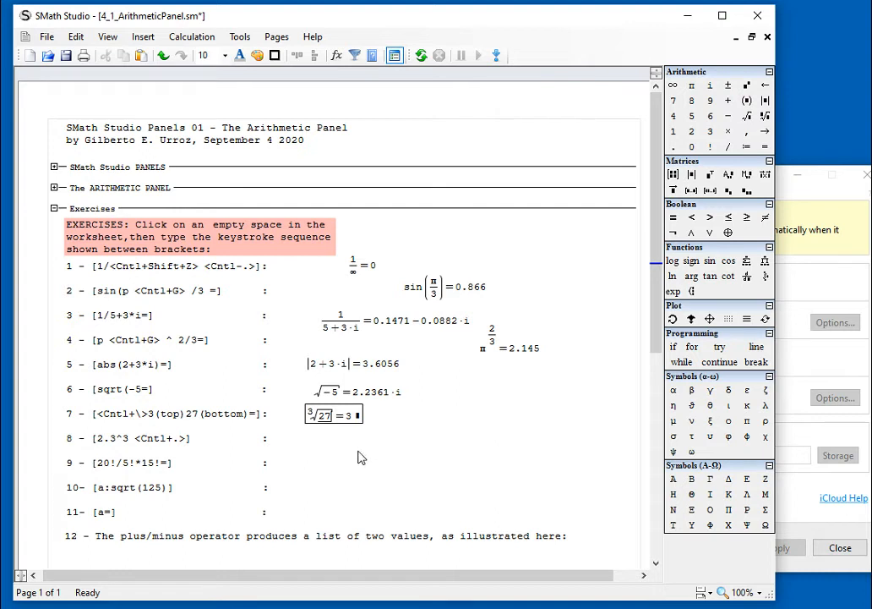
Enter 2.3^3 beside exercise 8 and evaluate it.
click(321, 436)
text(2.3^3=12.167)
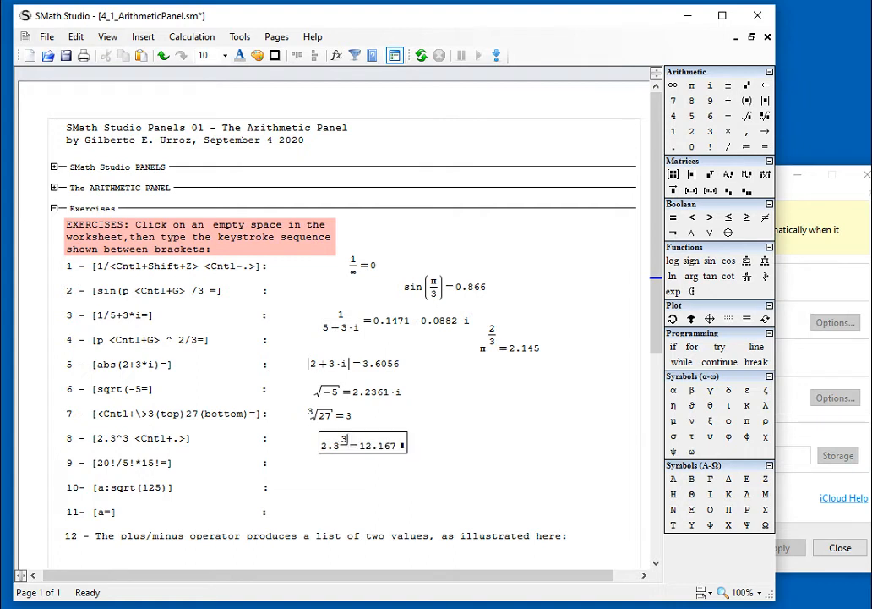
Enter the fraction 20! over 5!·15! with numeric evaluation at the exercise 9 line.
click(429, 462)
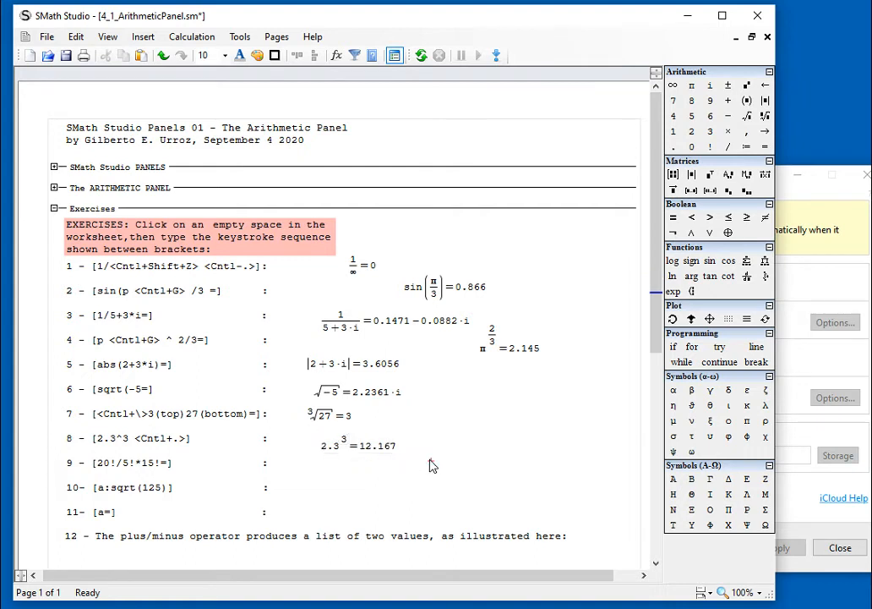
text(20!)
text(/)
text(5)
text(!)
text(*15)
text(!)
text(= 15504)
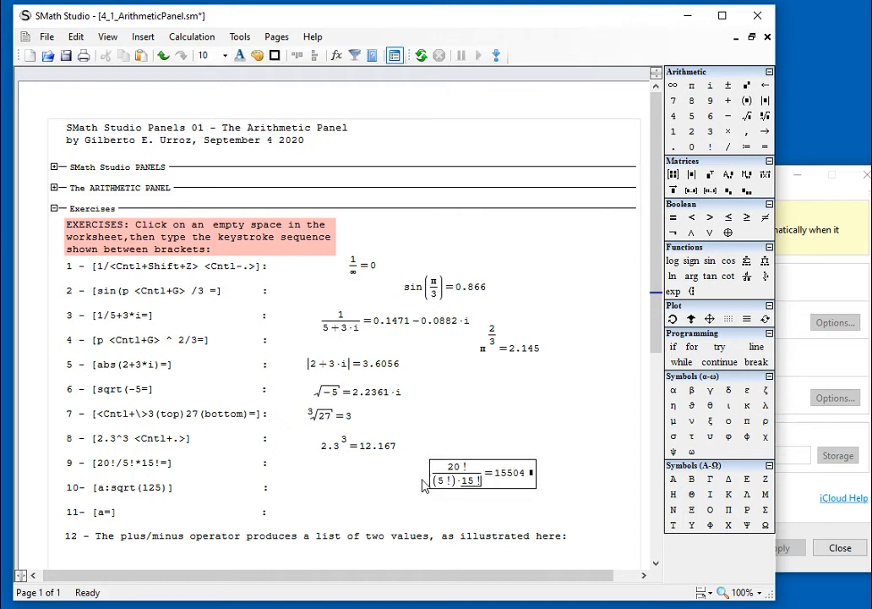
Define a as the square root of 125 beside exercise 10, keeping only the definition without an evaluation.
click(287, 487)
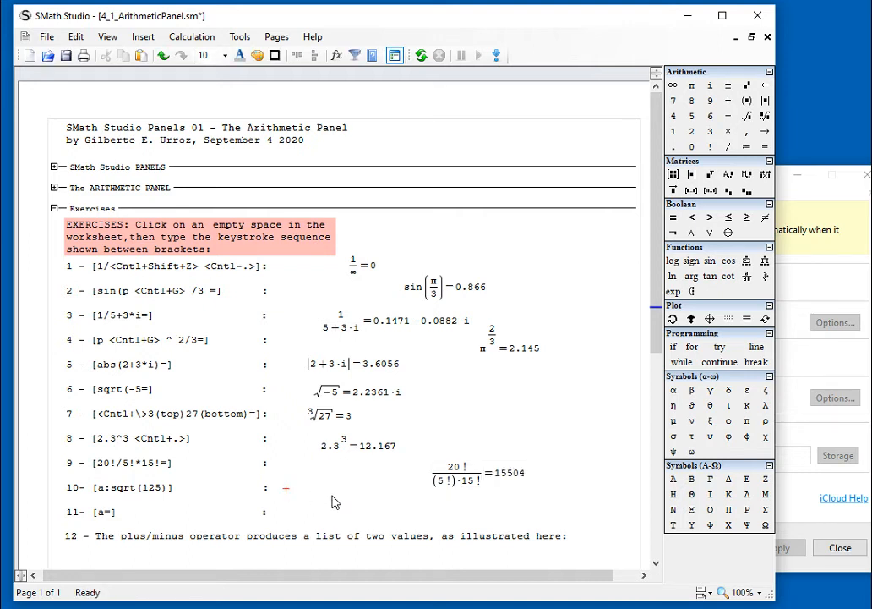
text(a:=sqr)
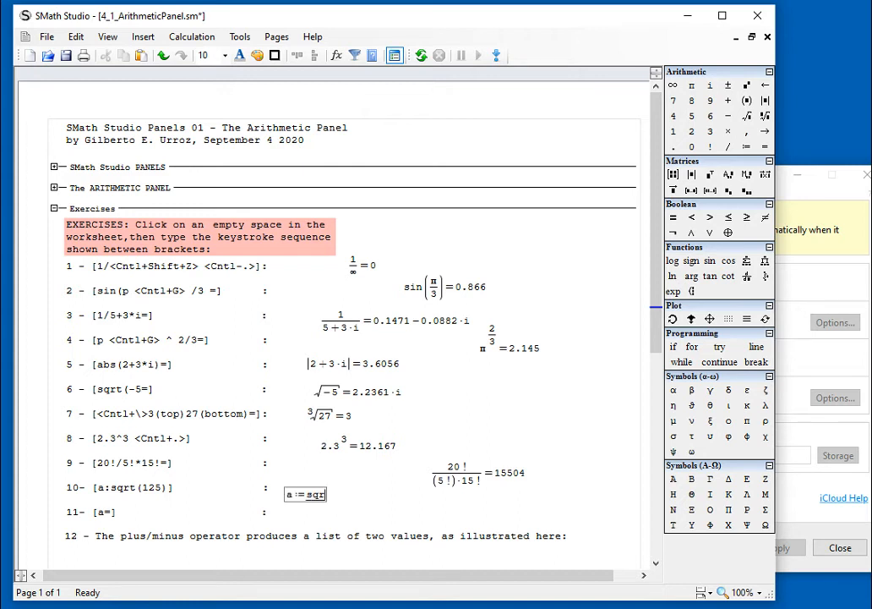
text(t(125)
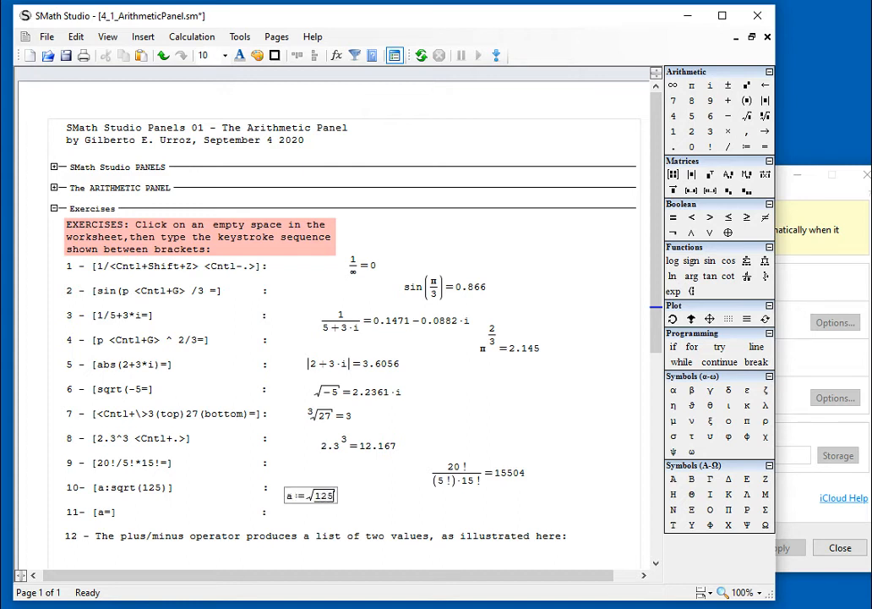
text()=)
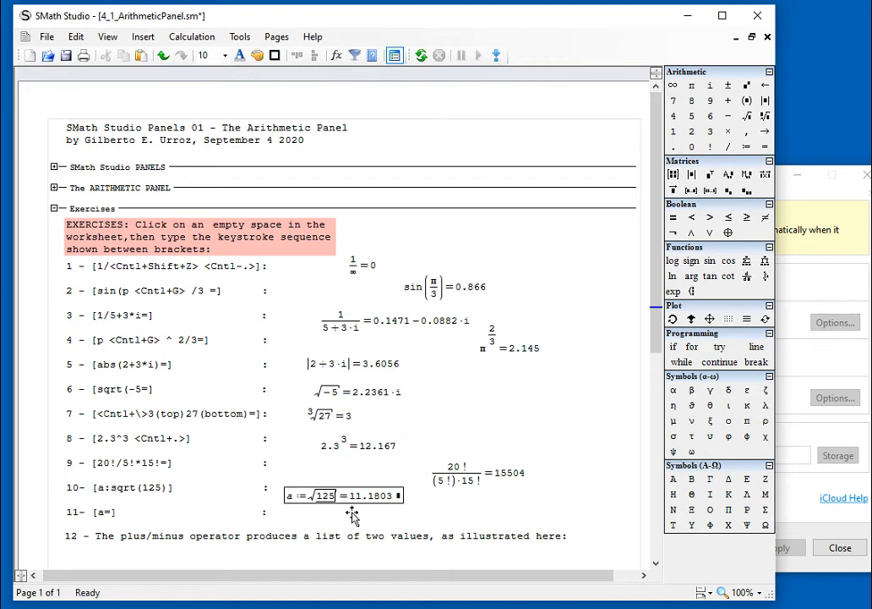
key(BackSpace)
Enter the variable a with numeric evaluation at the exercise 11 line.
click(397, 498)
click(398, 511)
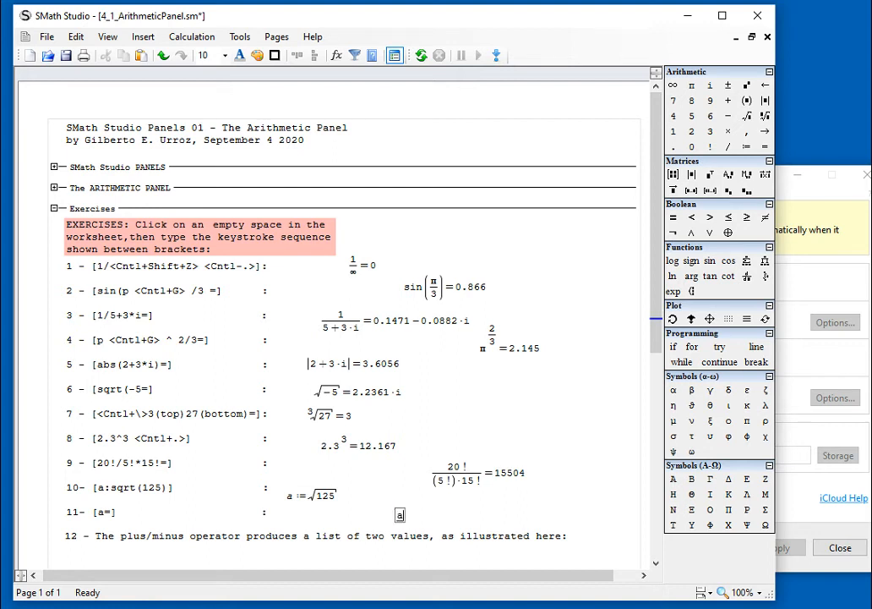
text(a=11.1803)
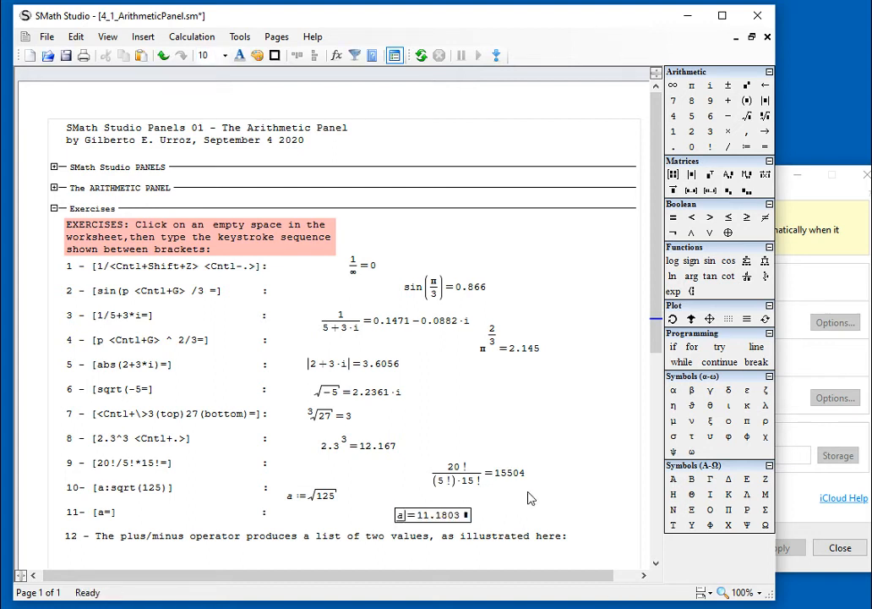
Move the ±3 expression under item 12 slightly up and to the right and evaluate it numerically.
scroll(536, 498, down, 3)
scroll(532, 499, down, 3)
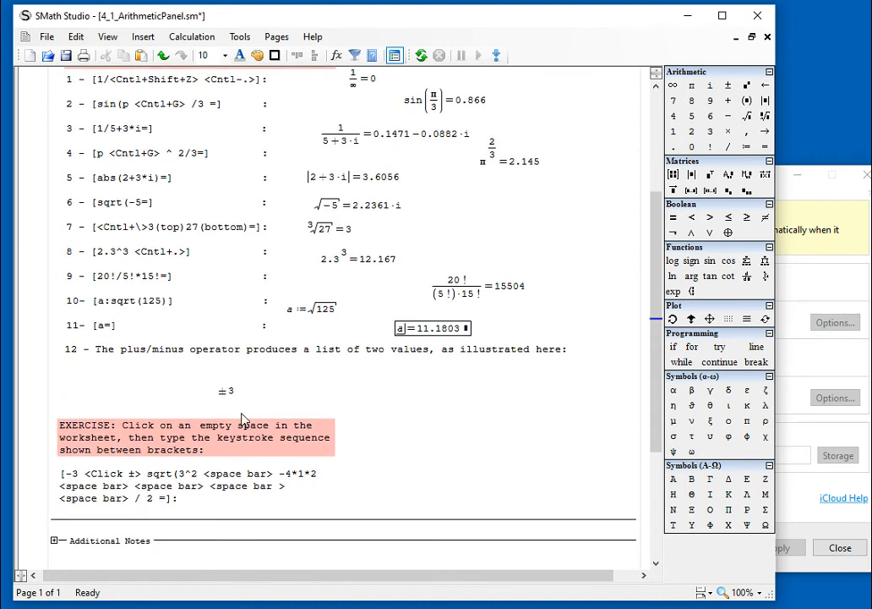
click(227, 393)
drag(237, 406, 249, 390)
click(245, 382)
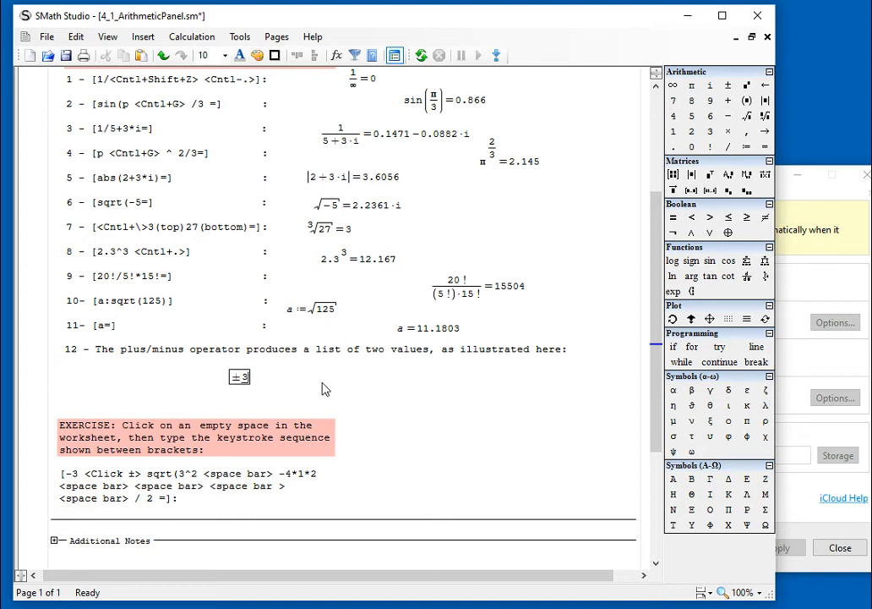
text(=)
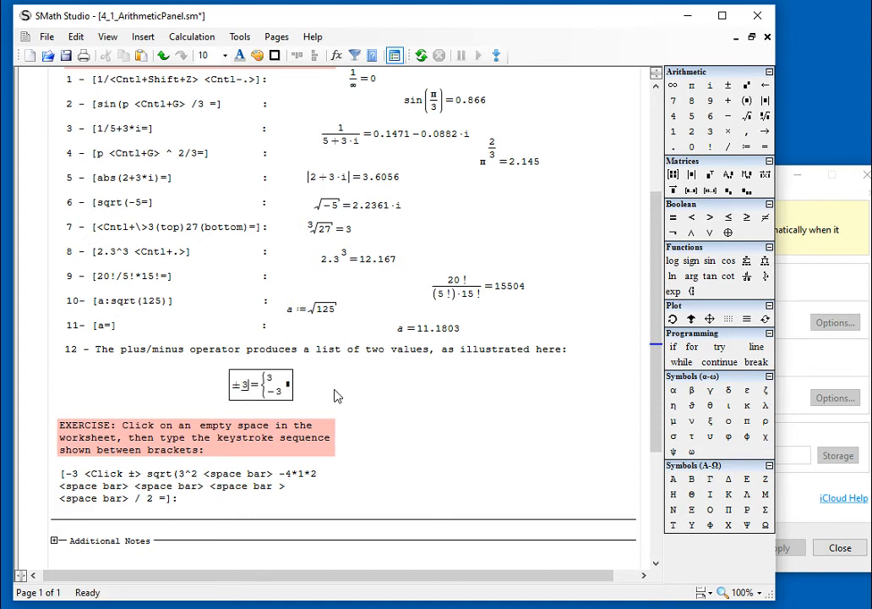
click(272, 385)
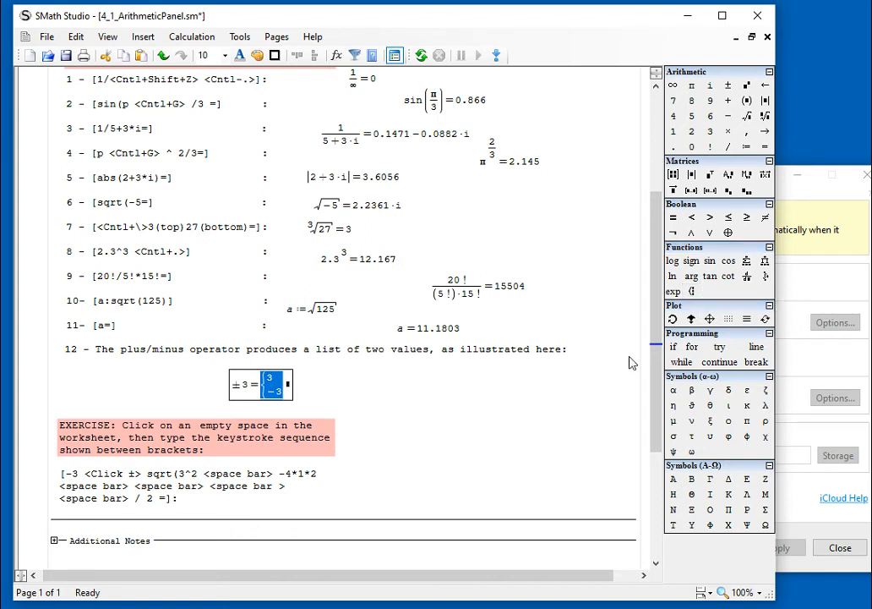
click(500, 423)
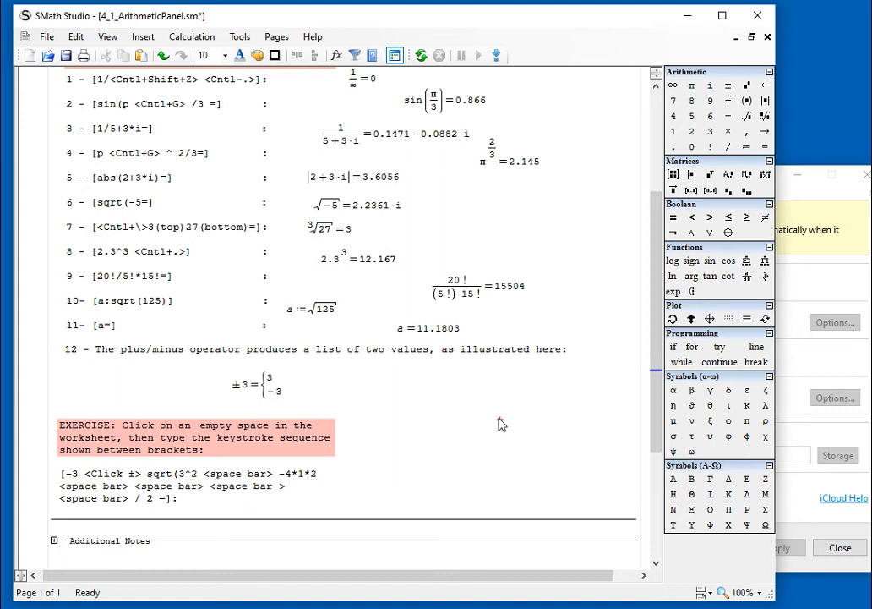
click(273, 393)
click(376, 408)
Enter -3 ± the square root of 3^2-4·1·2 in the empty space beside the final exercise's keystroke sequence.
scroll(376, 410, down, 2)
click(367, 409)
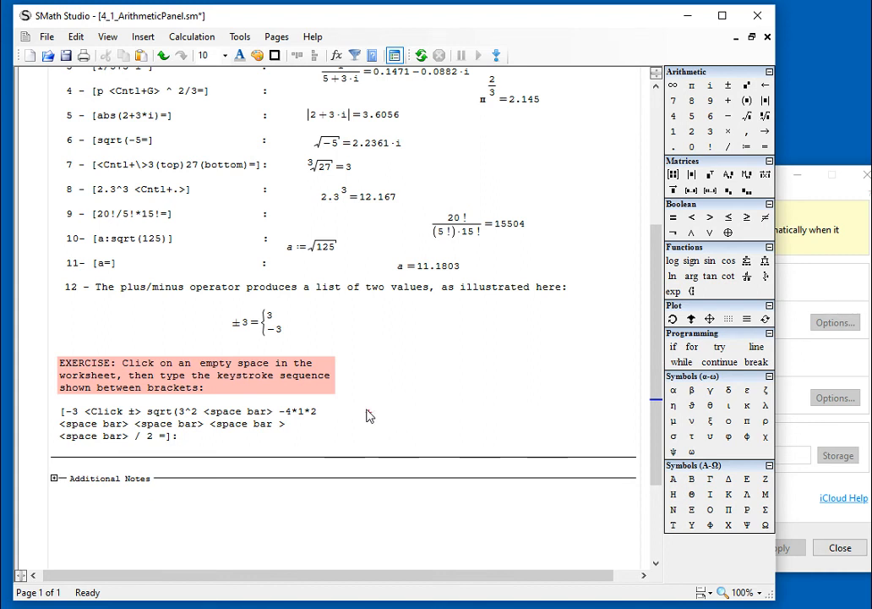
text(-3)
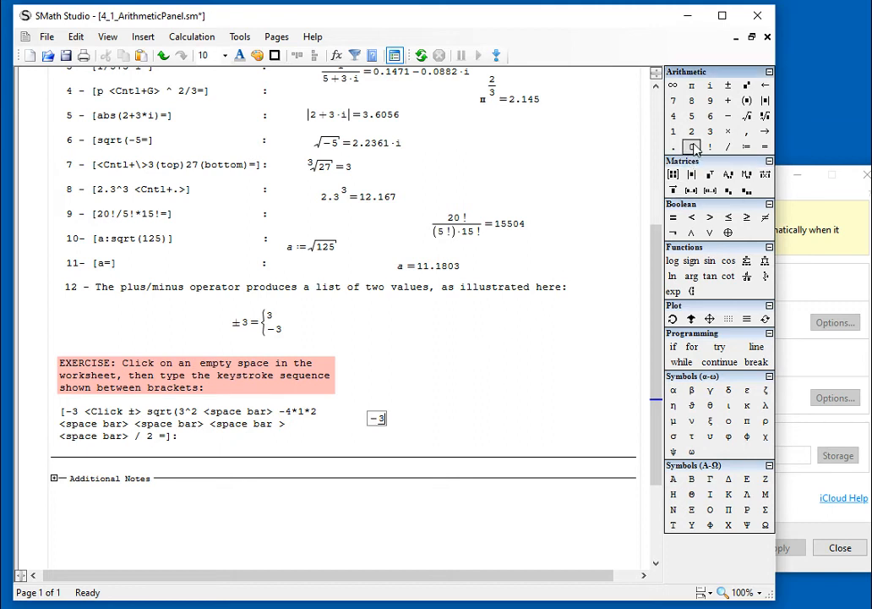
click(728, 86)
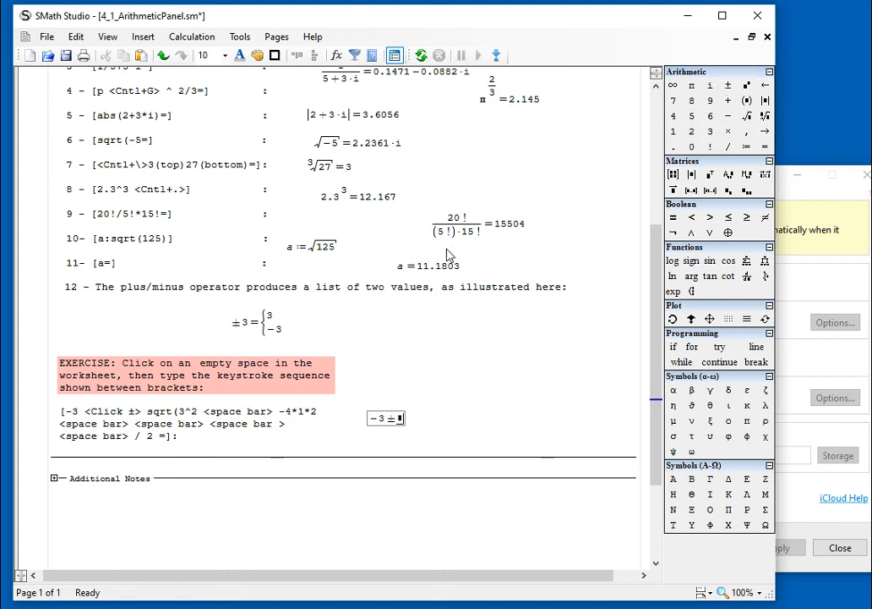
text(sqrt()
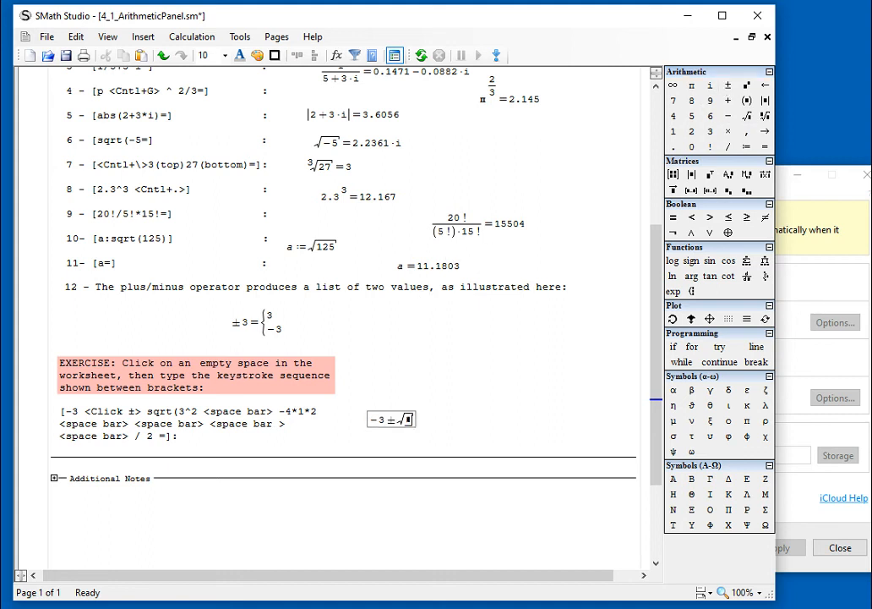
text(3^2)
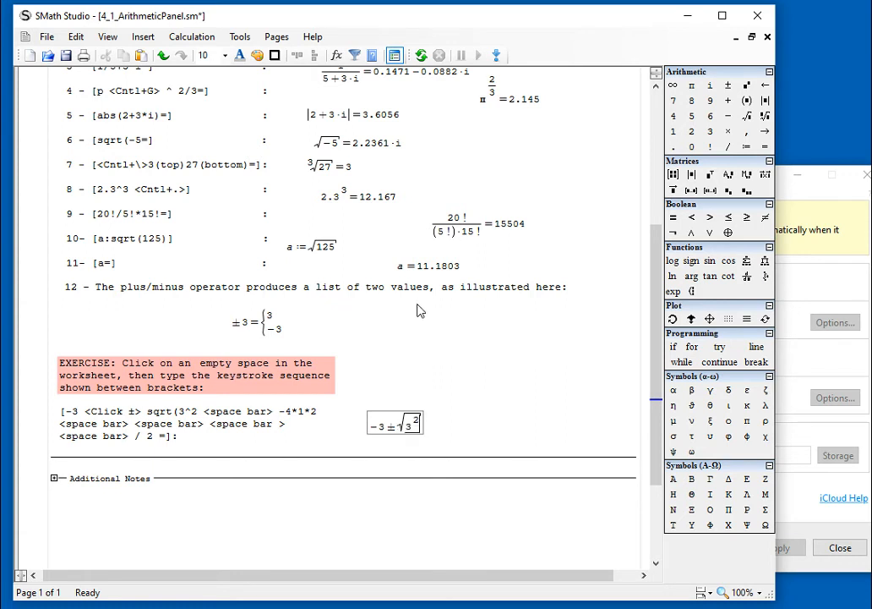
key(space)
text(-)
text(-)
text(4*1)
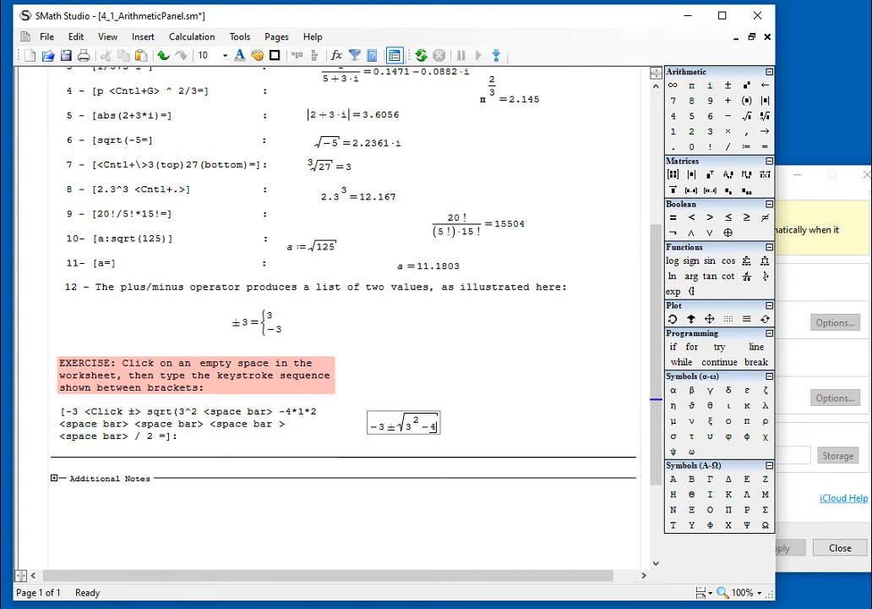
text(*2)
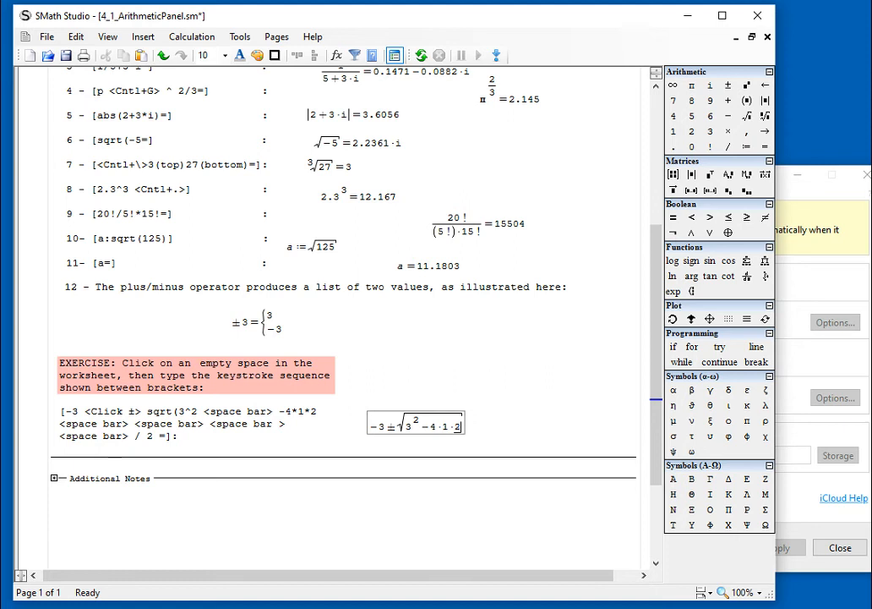
Divide the whole plus/minus expression by 2, evaluate it numerically and move it right within the exercise line.
key(space)
key(space)
key(space)
key(space)
text(/)
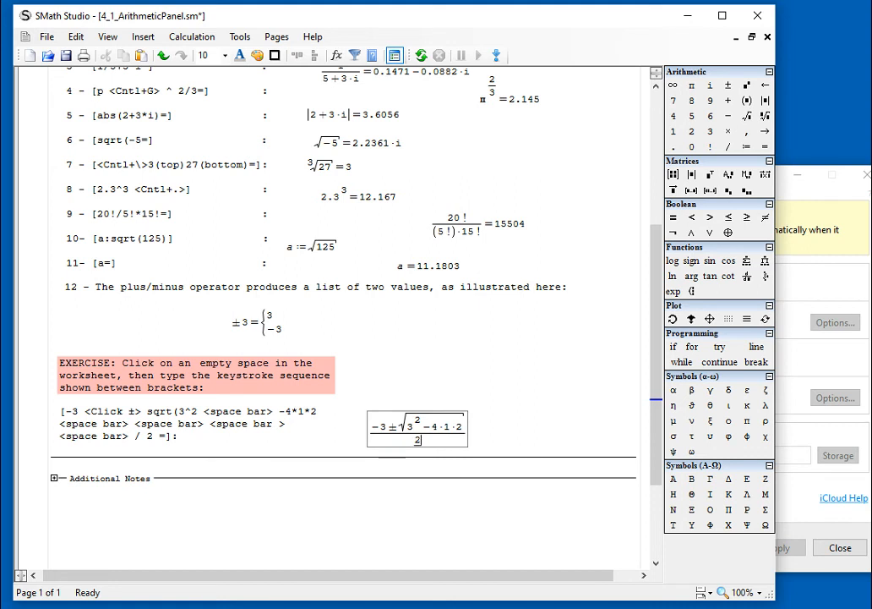
text(2=)
click(511, 400)
drag(509, 406, 531, 423)
click(576, 414)
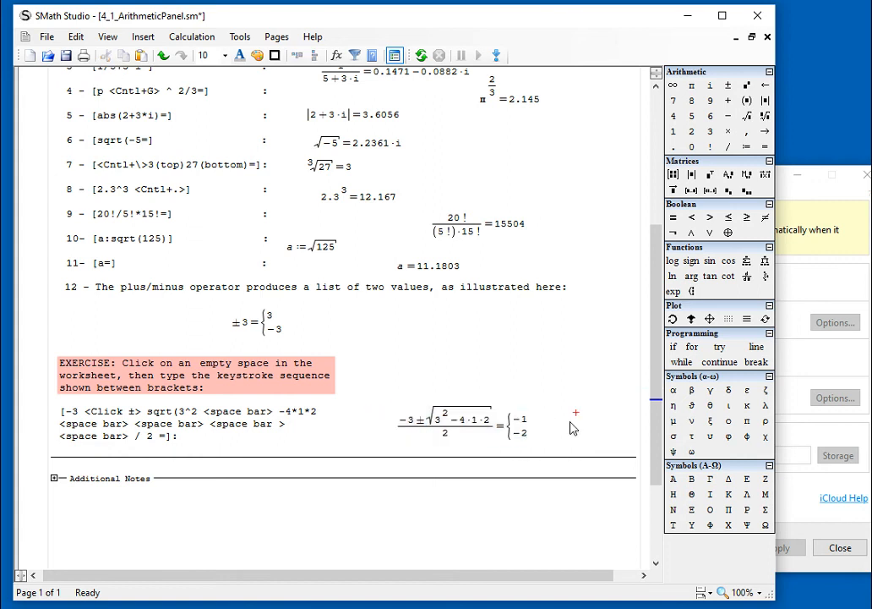
Expand the Additional Notes section below the exercises.
scroll(570, 428, down, 1)
scroll(571, 427, up, 4)
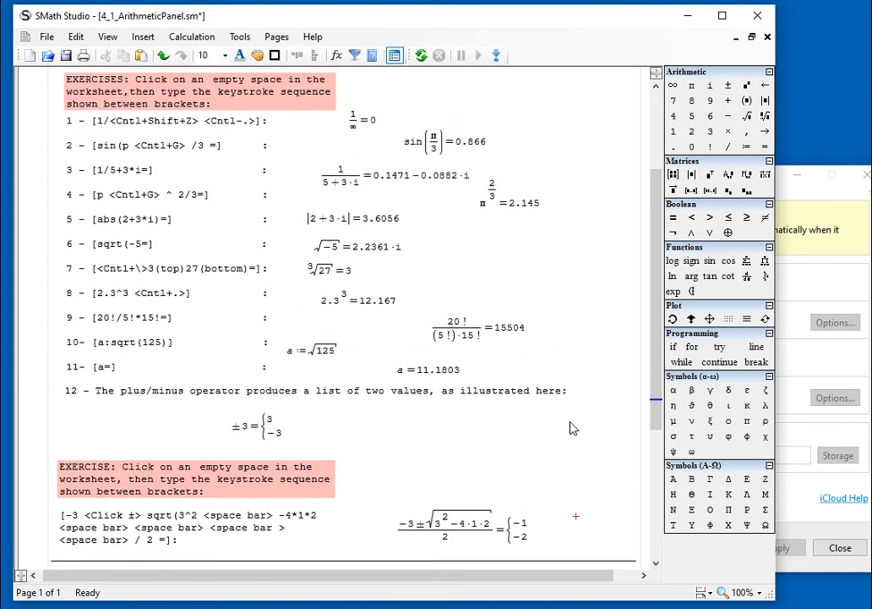
scroll(572, 420, down, 2)
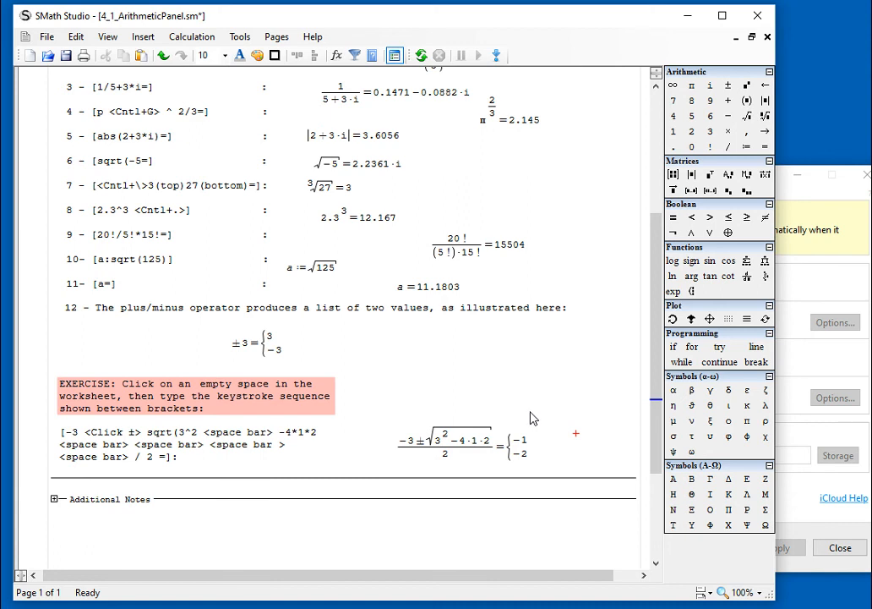
scroll(110, 465, down, 2)
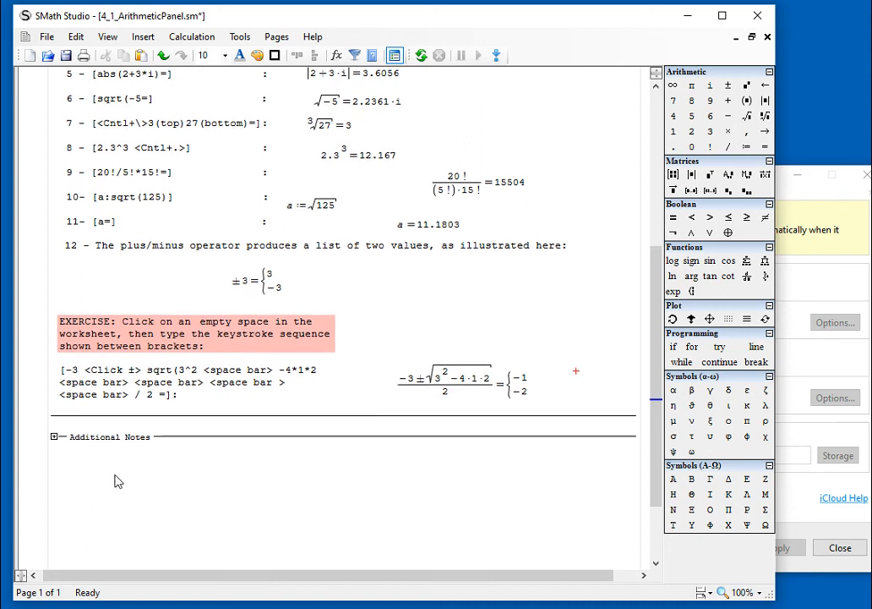
click(54, 438)
scroll(234, 502, down, 2)
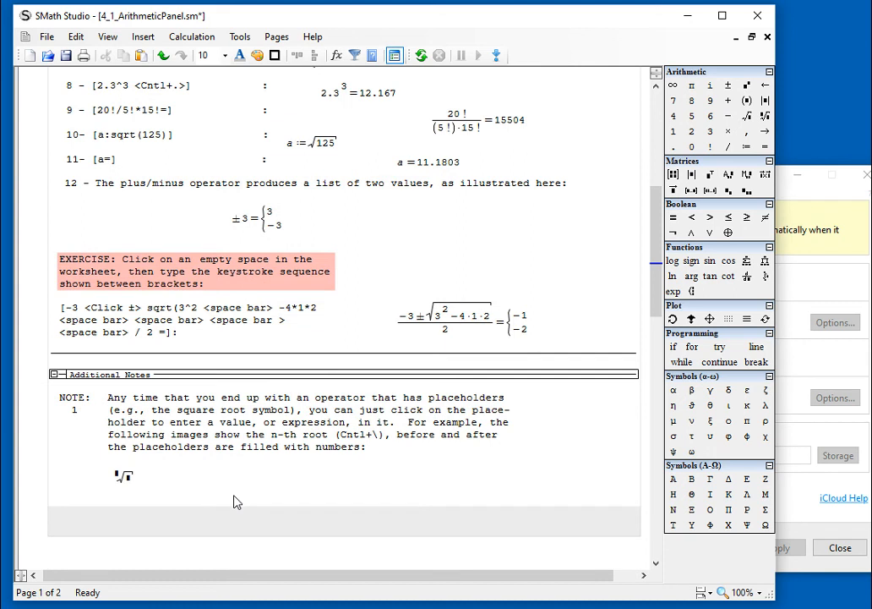
Insert an nth root with index 4 and radicand 125 beside the empty root under Note 1 and evaluate it numerically.
scroll(404, 475, down, 4)
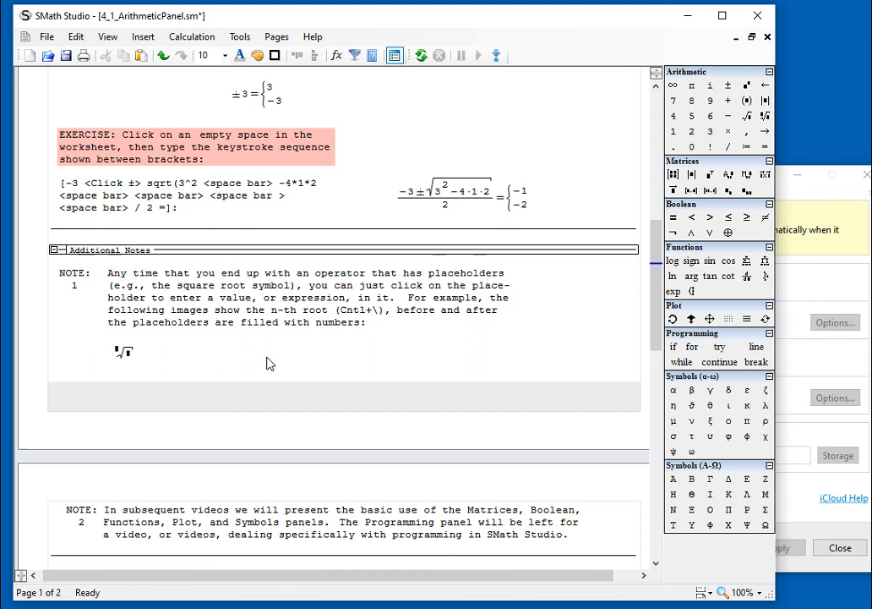
click(128, 357)
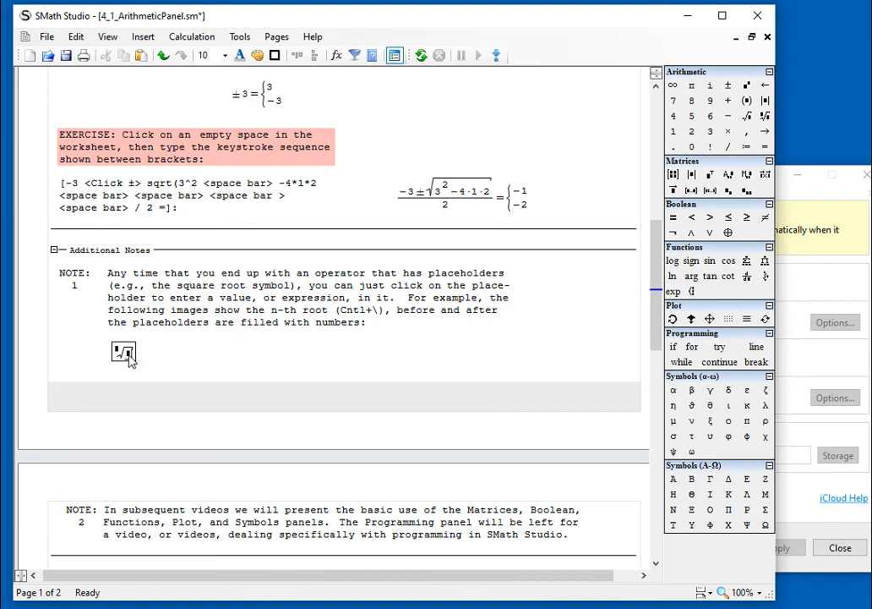
click(176, 344)
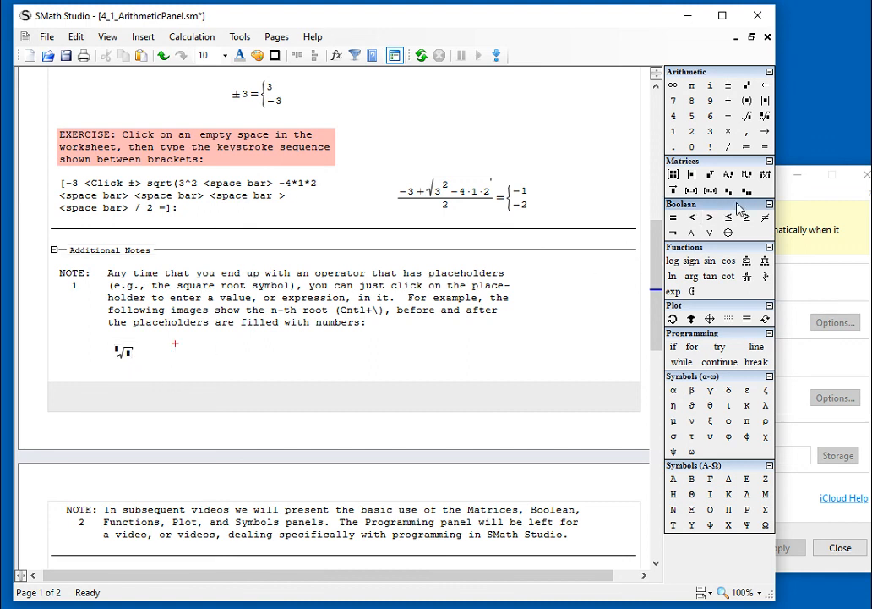
click(765, 116)
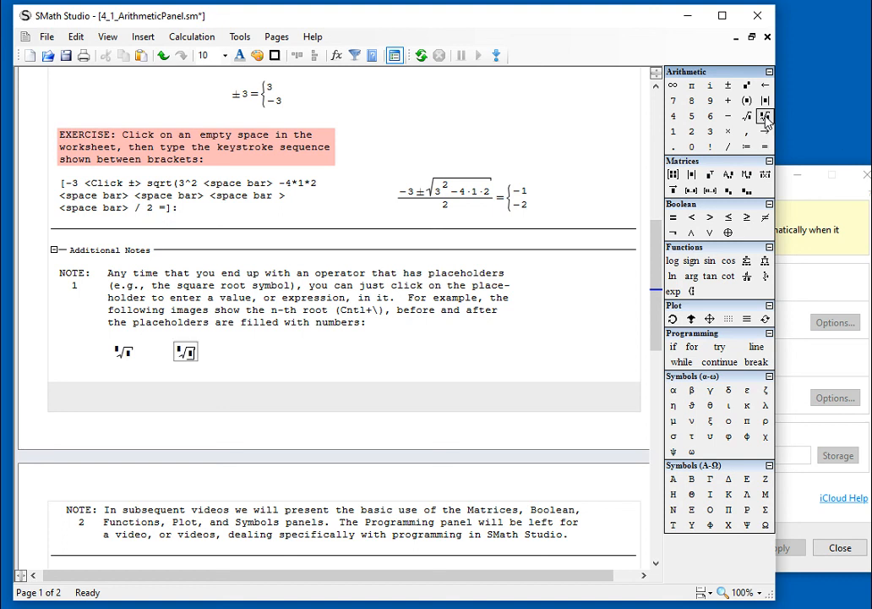
text(125 )
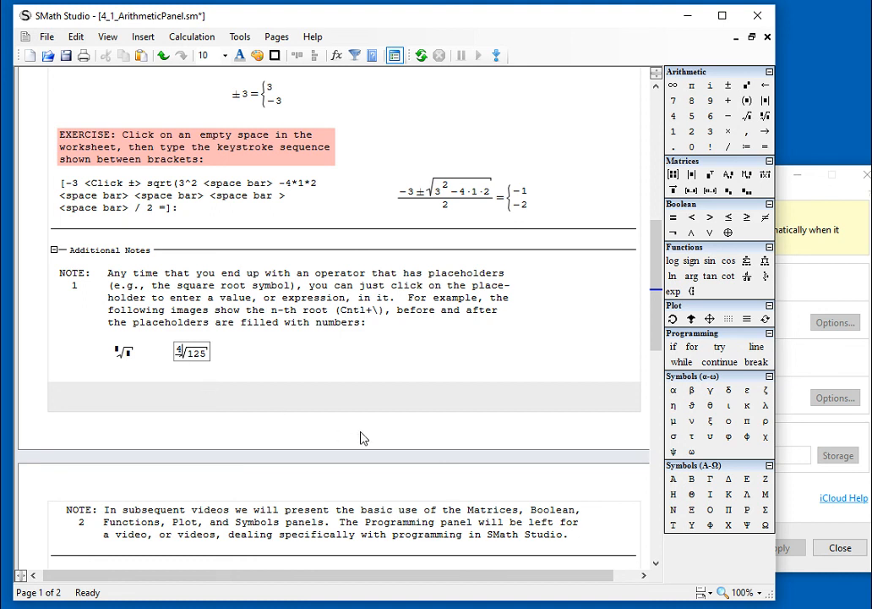
text(= 3.3437)
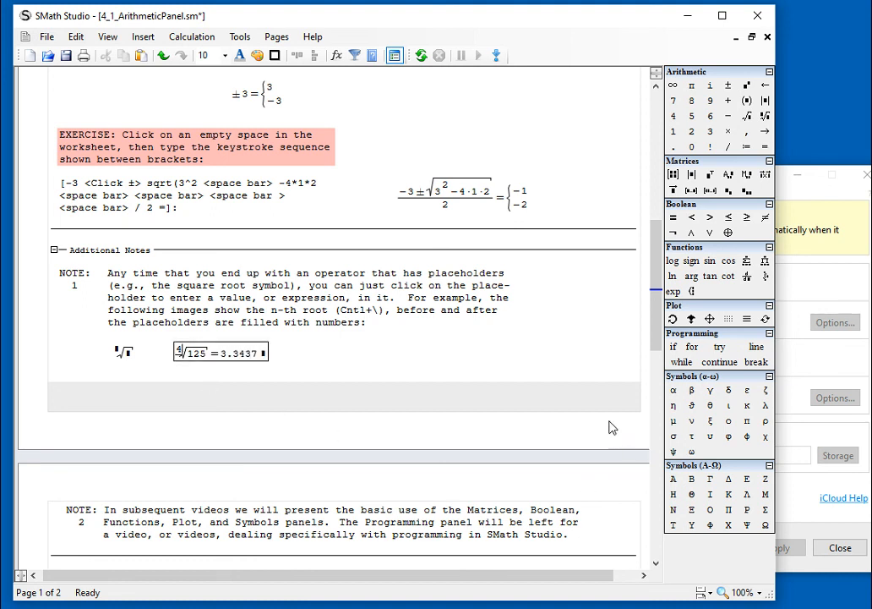
Read Note 2 on the second page and return to the beginning of the worksheet.
scroll(564, 352, down, 2)
scroll(564, 350, down, 1)
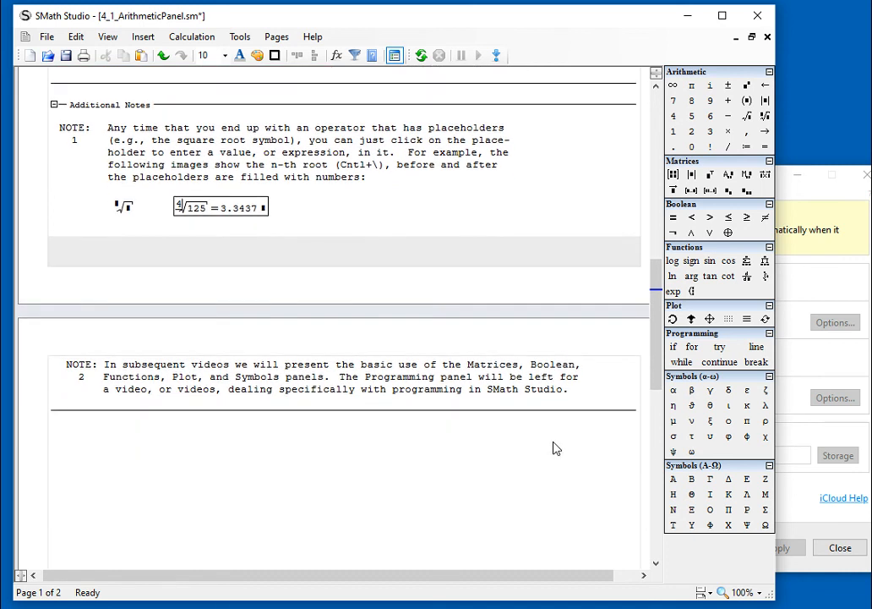
key(ctrl+s)
key(ctrl+s)
scroll(391, 472, up, 10)
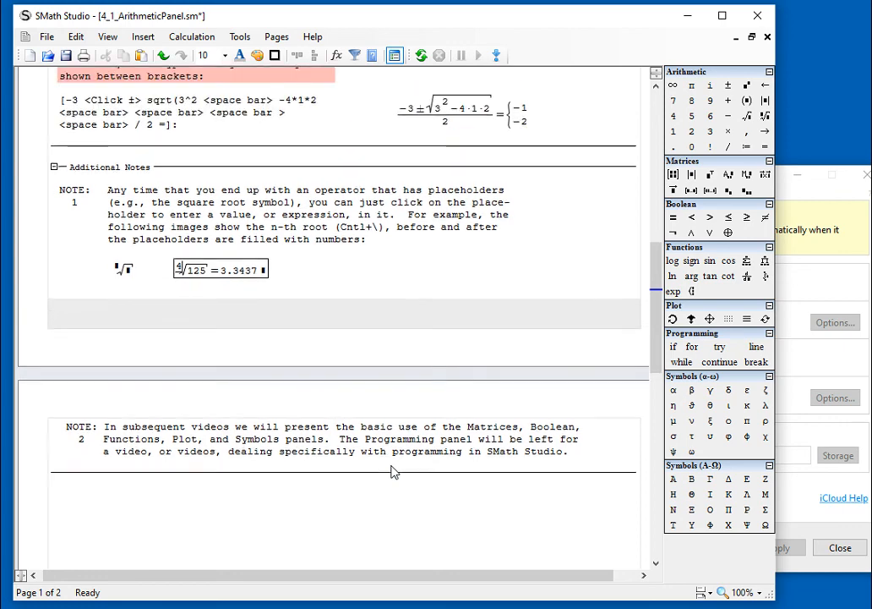
scroll(392, 467, up, 3)
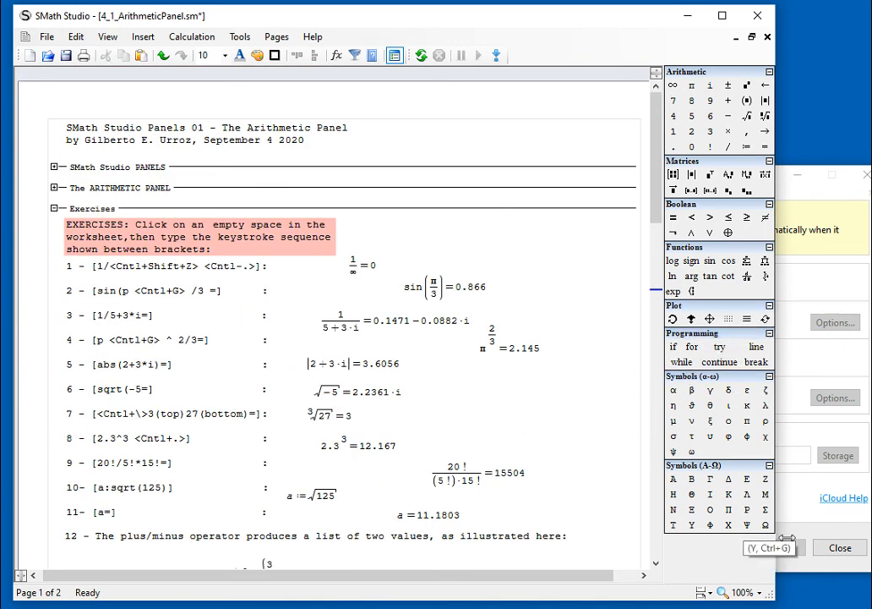
Close the iCloud window behind the worksheet and switch to ScreenCover.txt in Notepad.
click(866, 178)
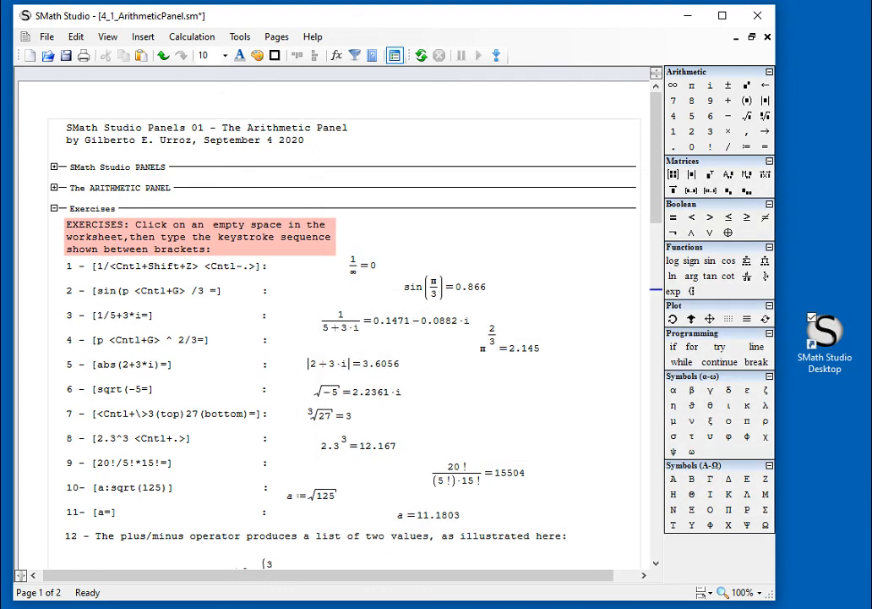
key(alt+Tab)
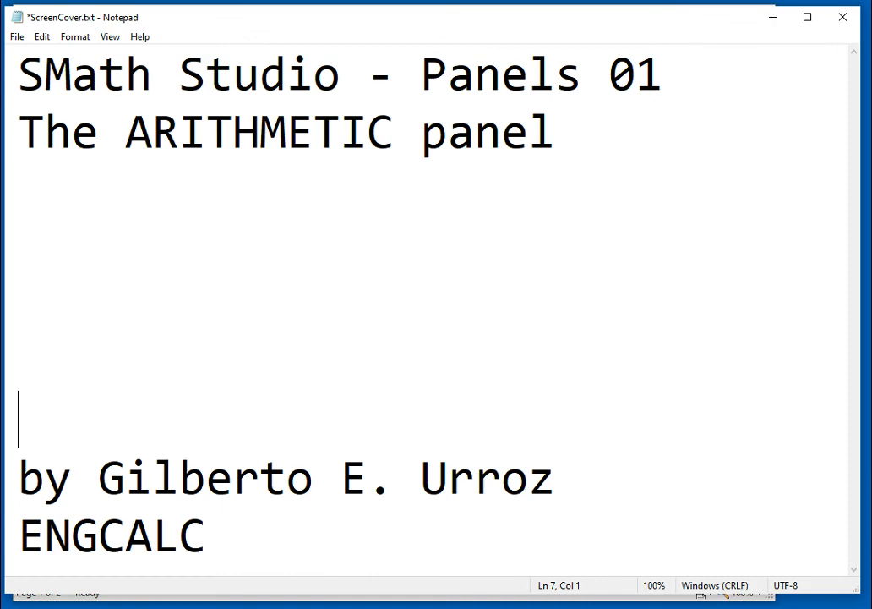